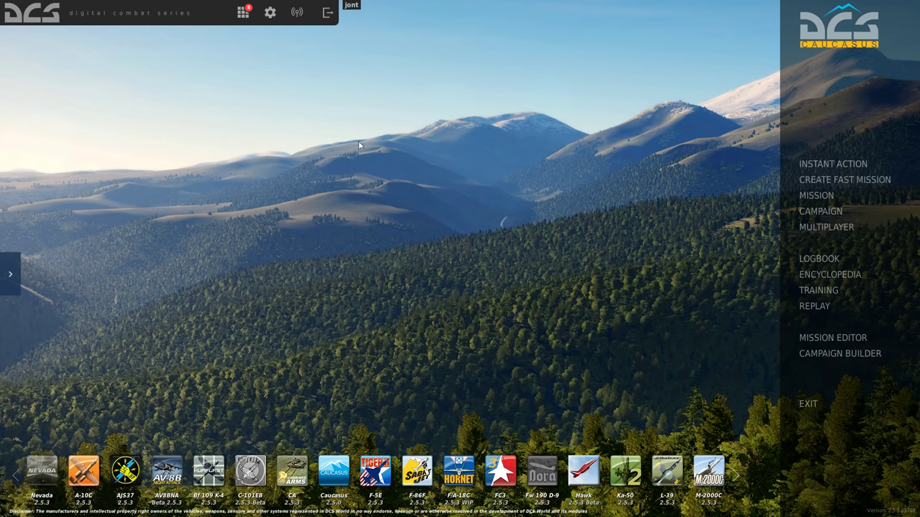
In Options > Controls, list the F-86F Sim's Axis Commands showing the pitch, roll and rudder bindings.
click(271, 13)
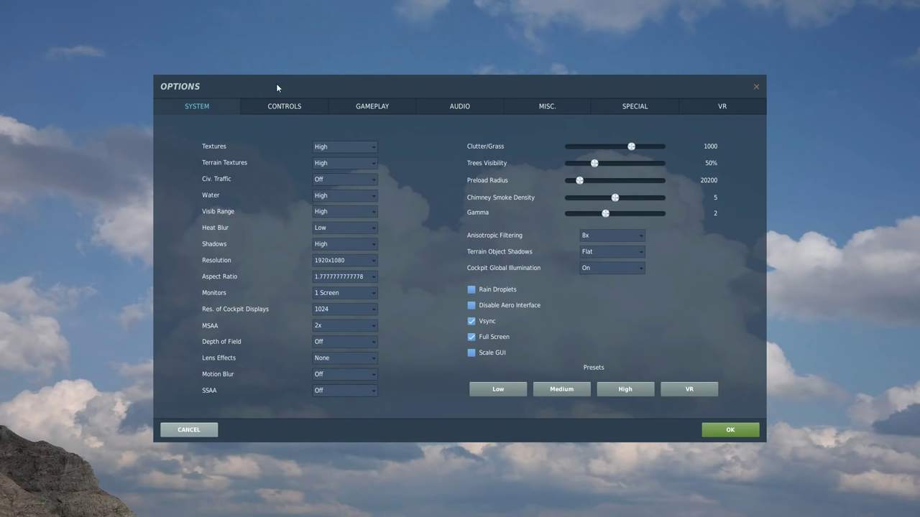
click(279, 103)
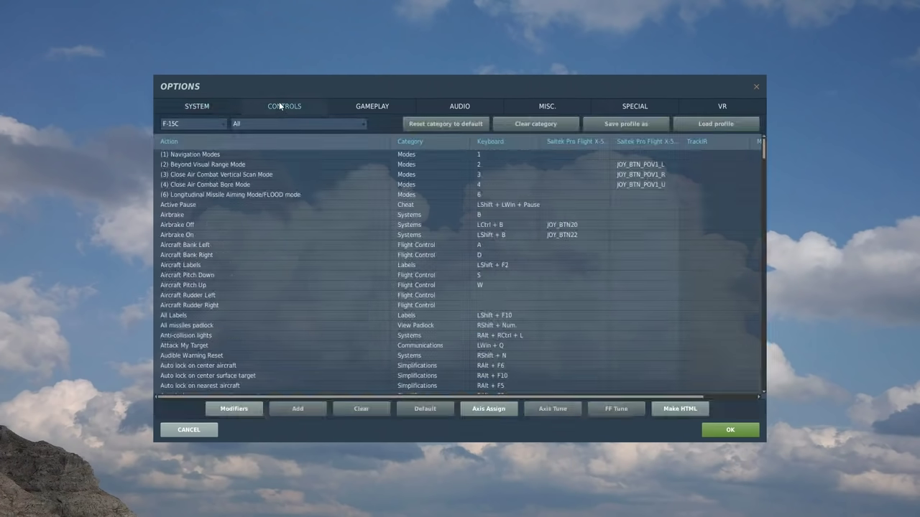
click(221, 124)
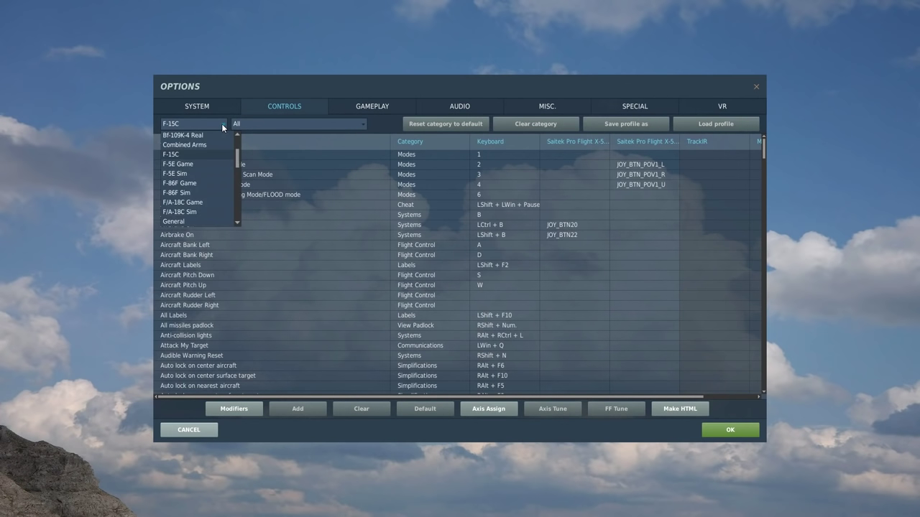
click(182, 193)
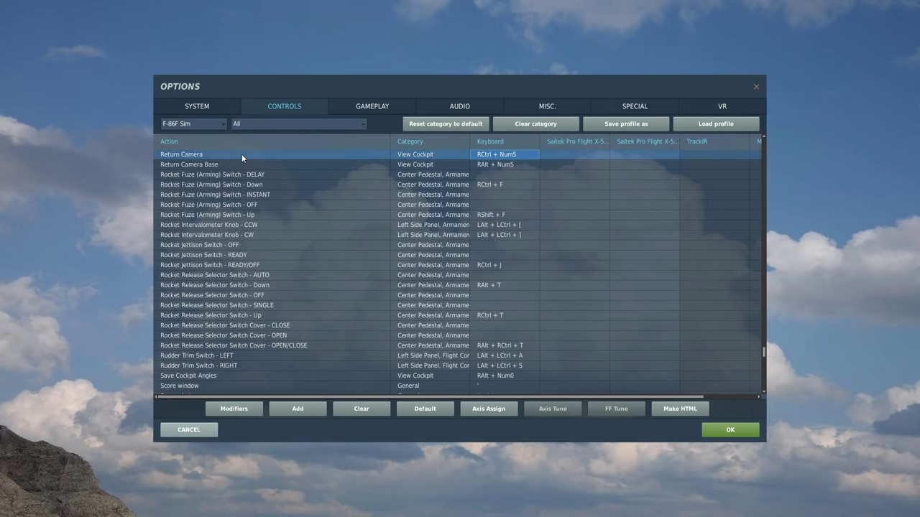
click(362, 124)
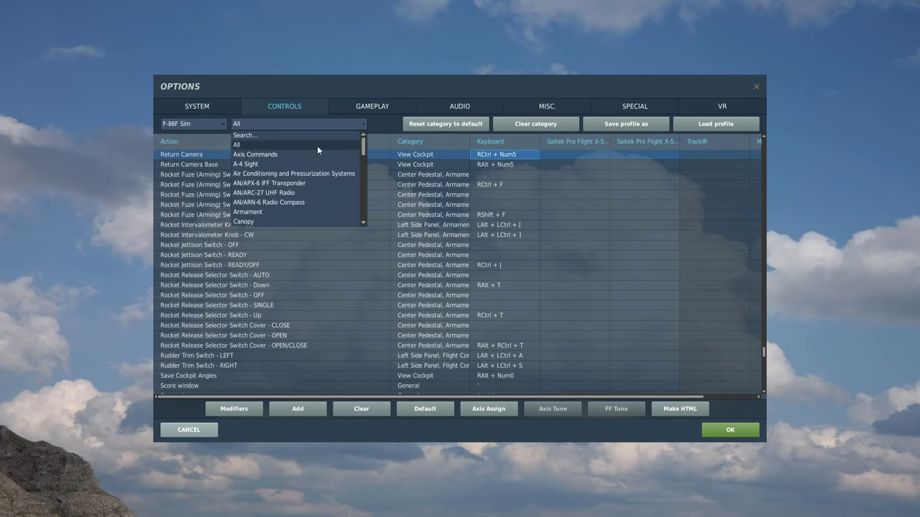
click(277, 154)
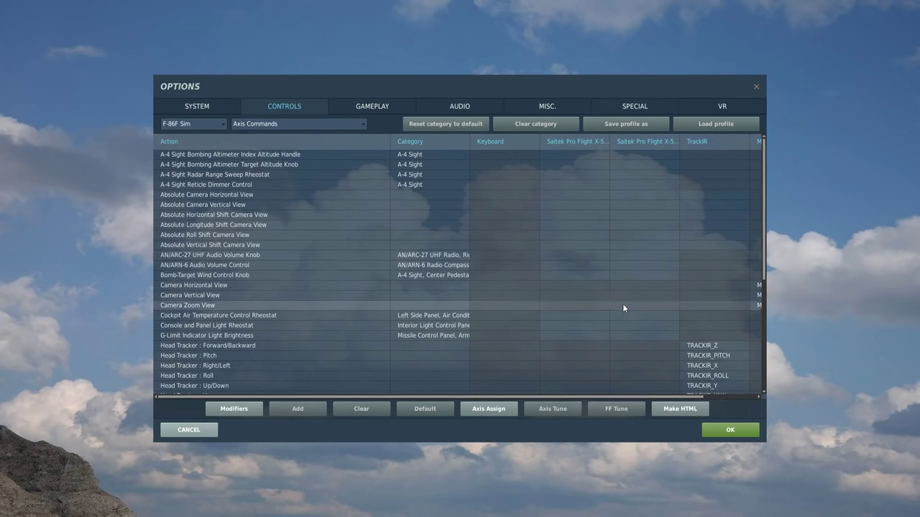
scroll(622, 303, down, 7)
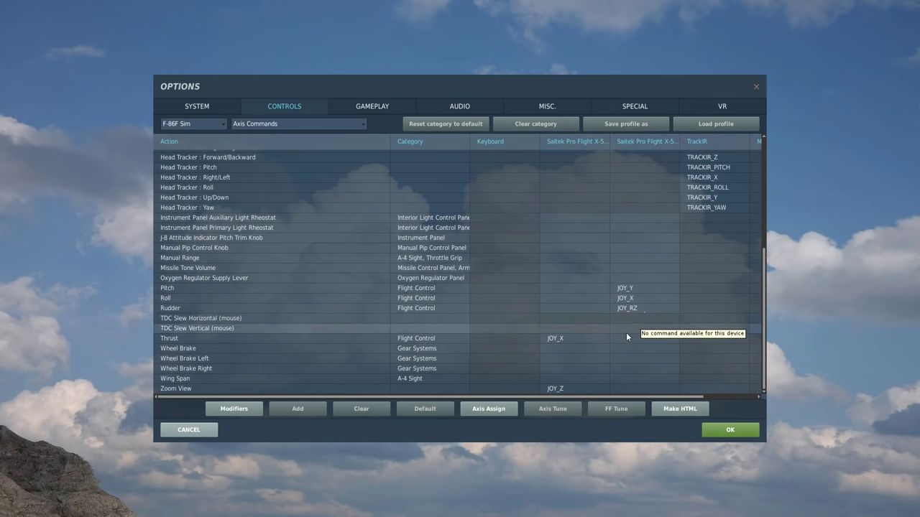
Reconfirm Zoom View on JOY_Z and Thrust on JOY_X for the first Saitek throttle device.
double_click(580, 389)
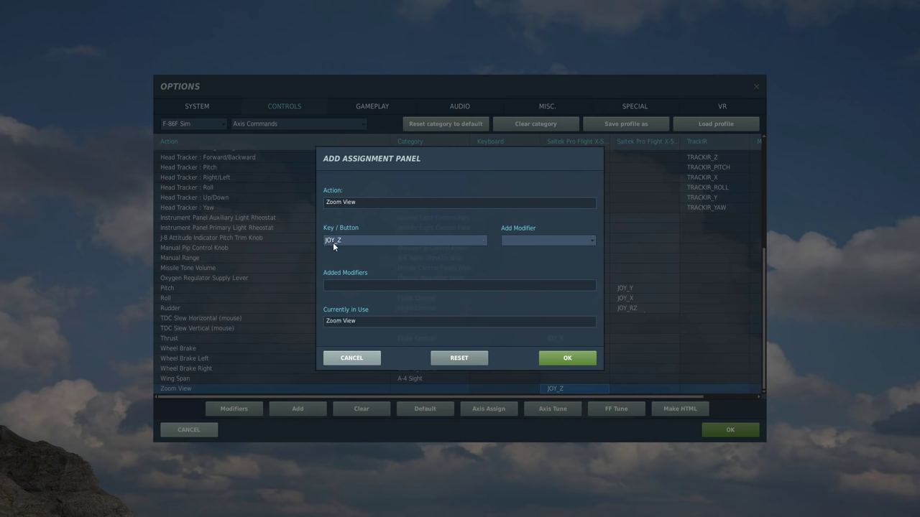
click(583, 359)
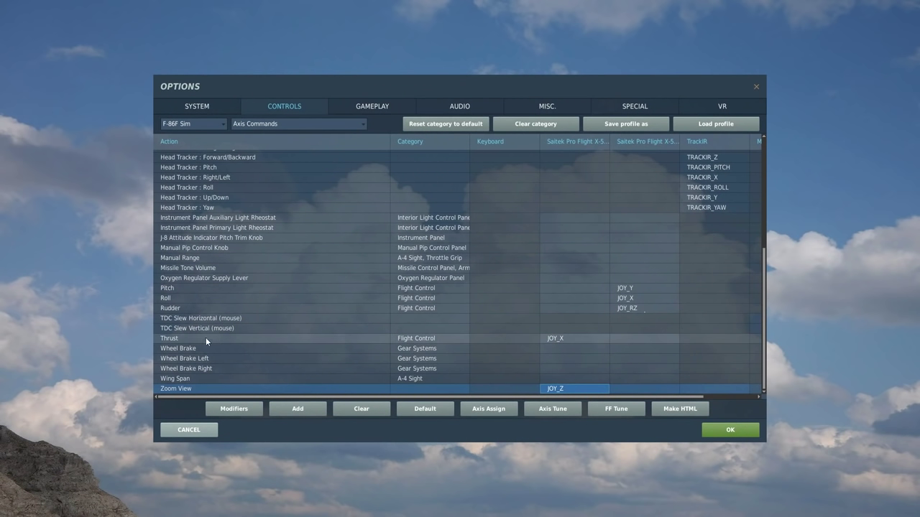
double_click(570, 338)
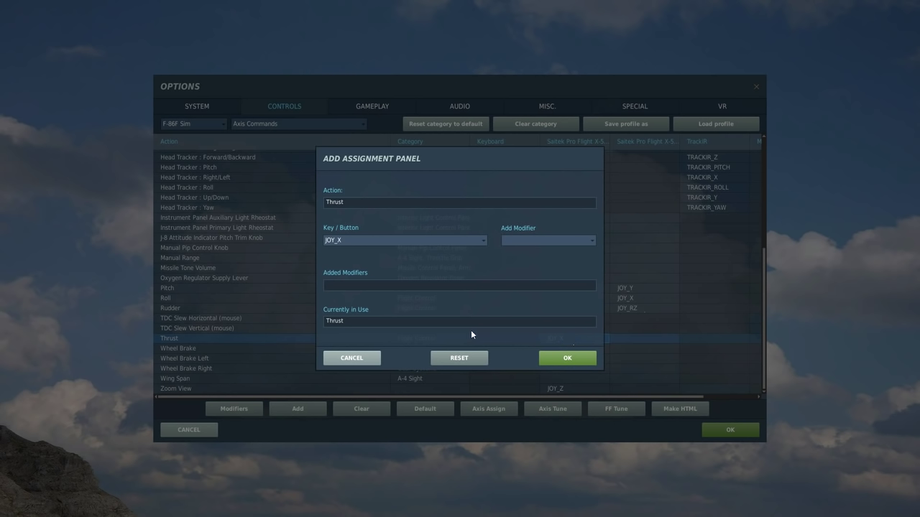
click(556, 359)
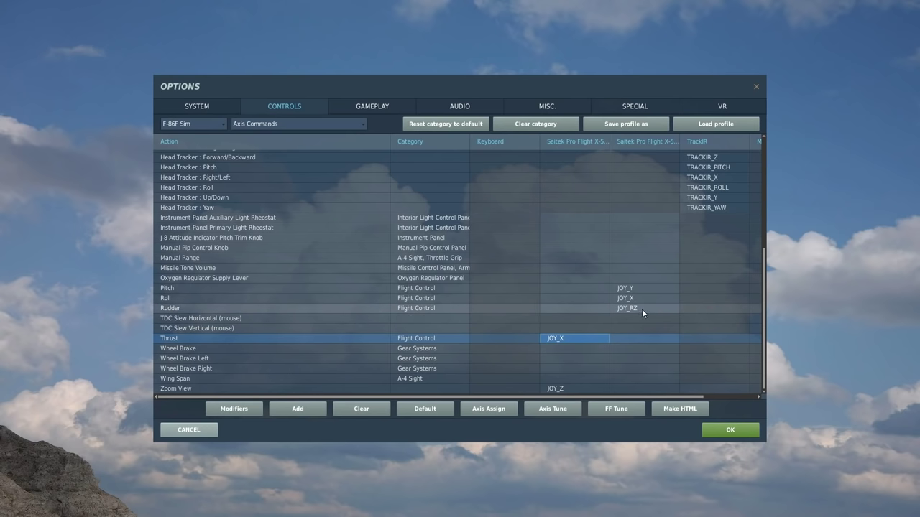
Reconfirm the Rudder axis binding on JOY_RZ of the second Saitek device.
double_click(642, 309)
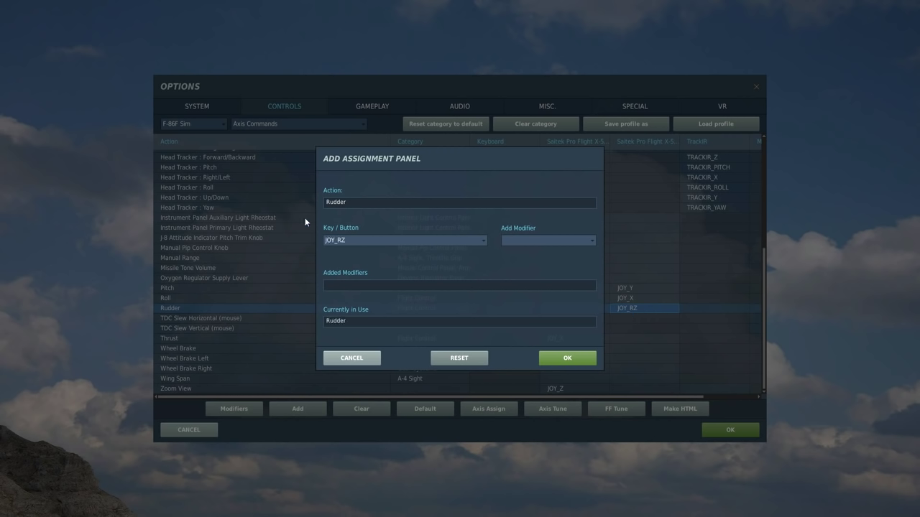
click(580, 361)
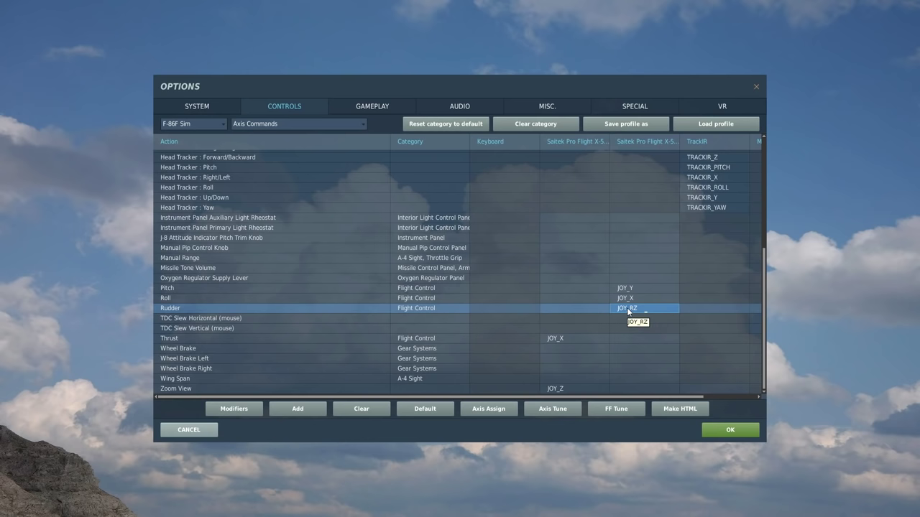
Tune the rudder JOY_RZ axis to deadzone 12 and curvature 25.
click(546, 409)
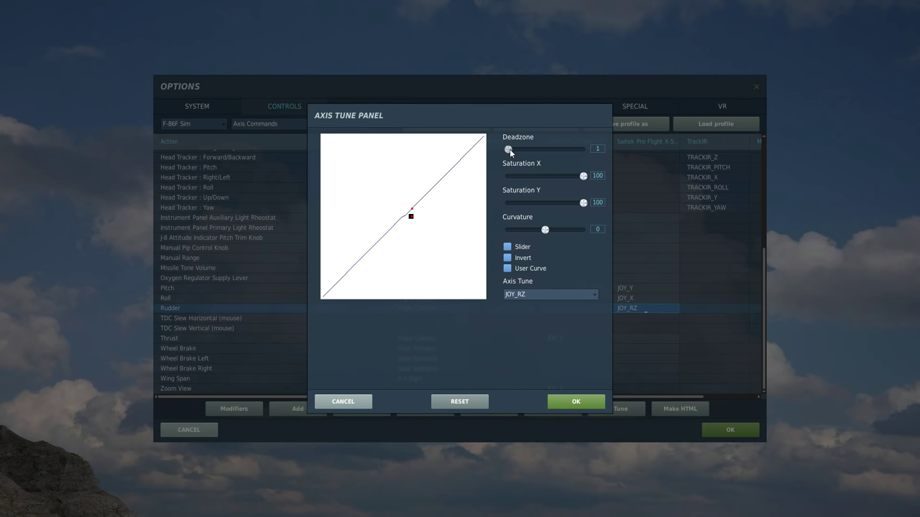
drag(509, 149, 515, 153)
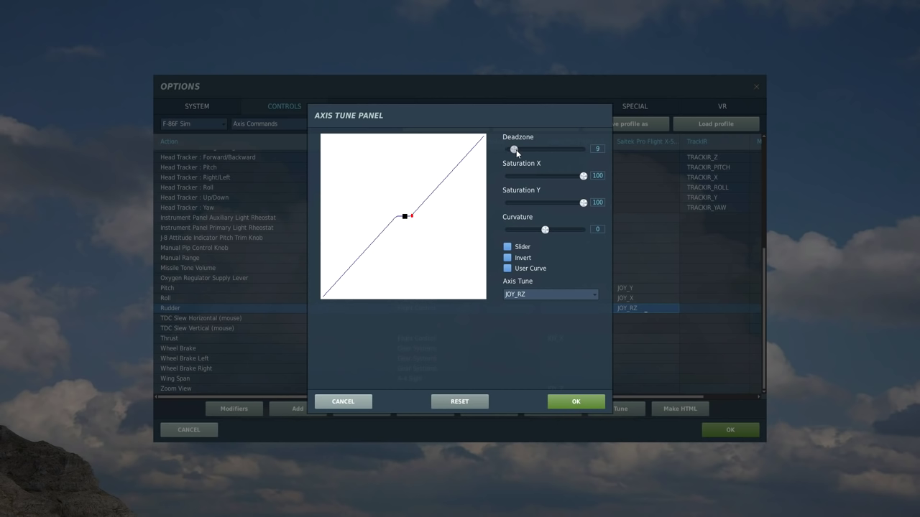
drag(516, 151, 518, 150)
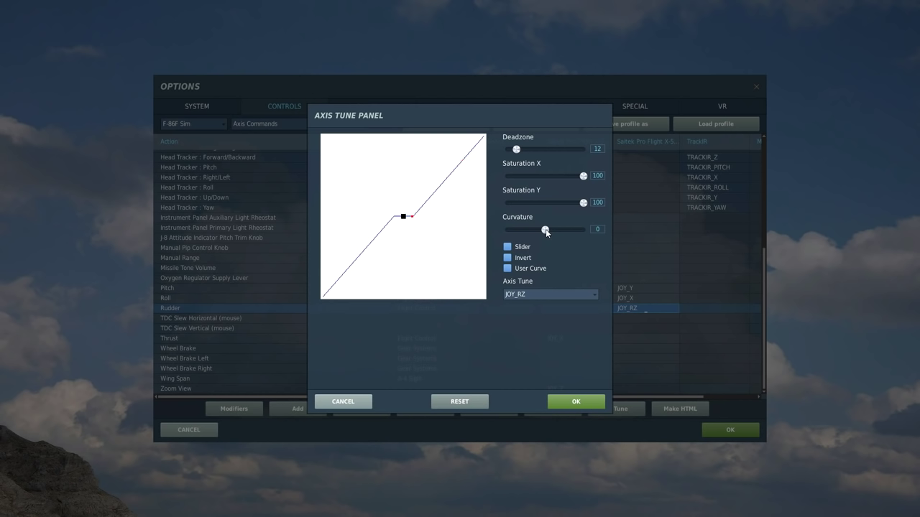
drag(547, 231, 555, 232)
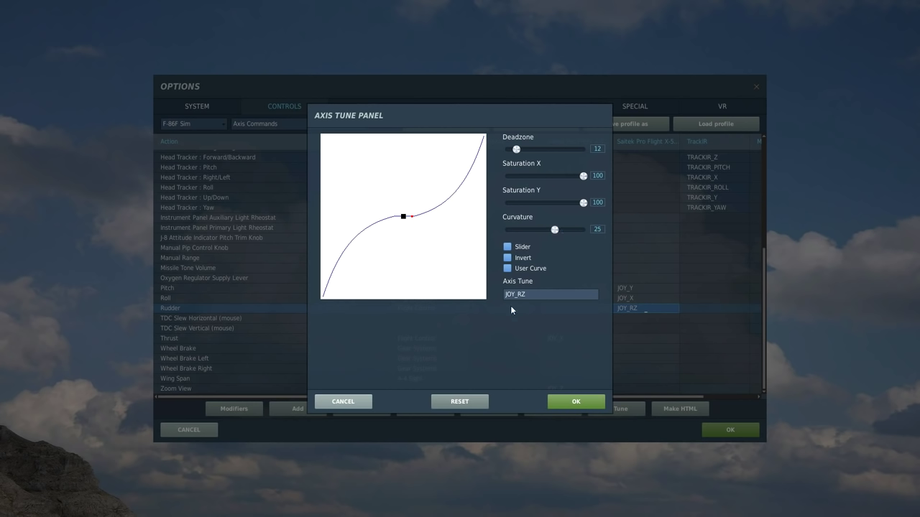
click(571, 403)
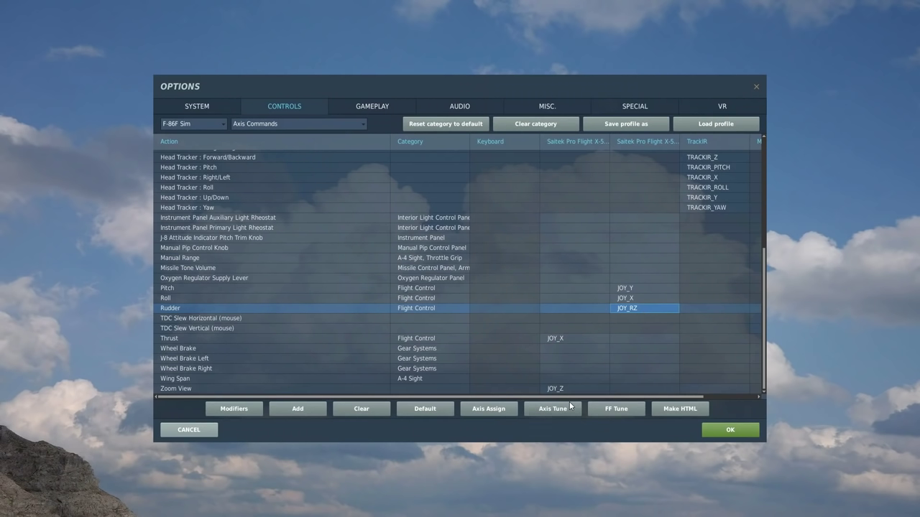
Reconfirm Roll on JOY_X and tune its response curvature to 25.
double_click(631, 299)
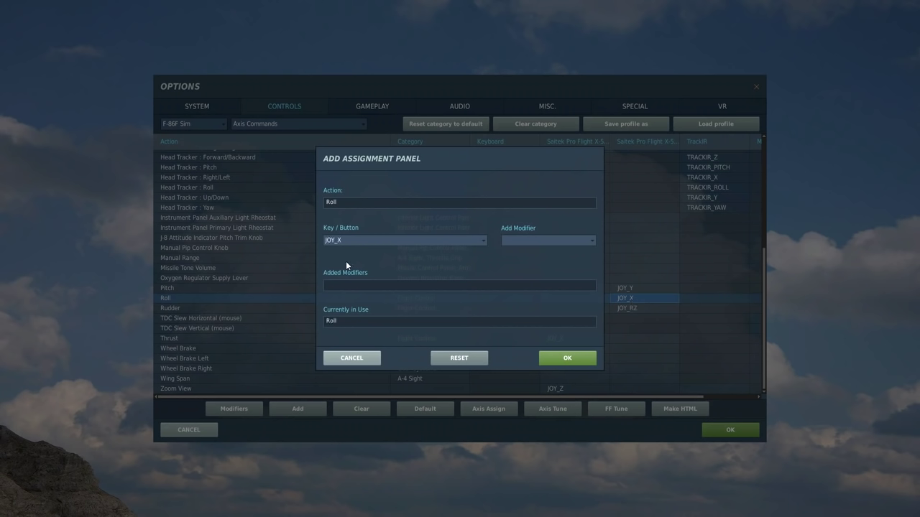
click(566, 355)
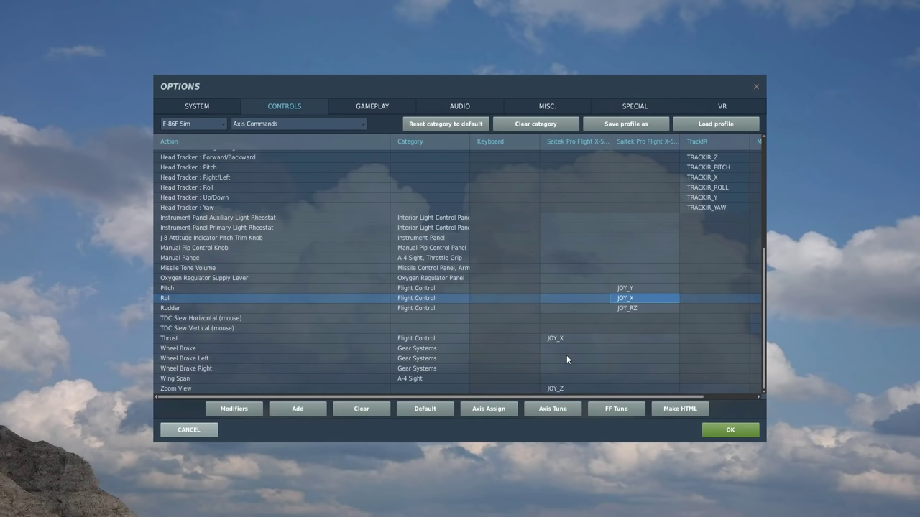
click(552, 409)
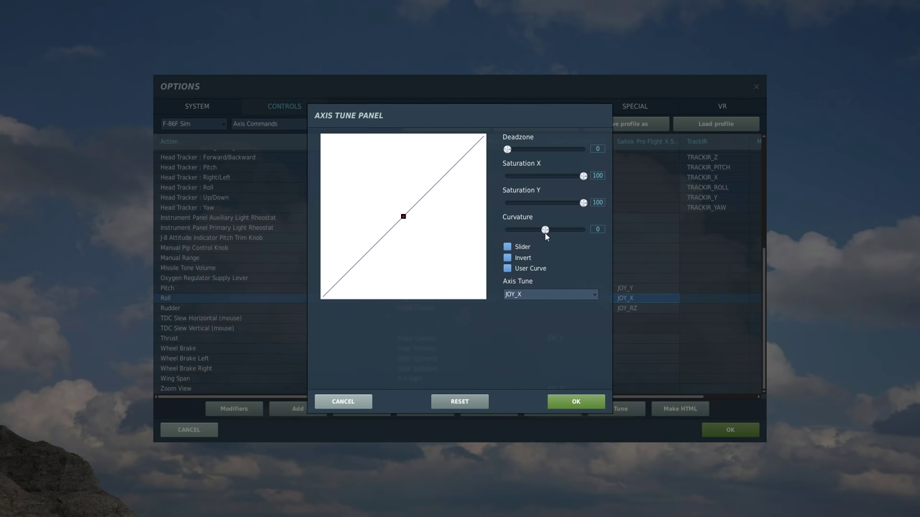
drag(545, 232, 555, 232)
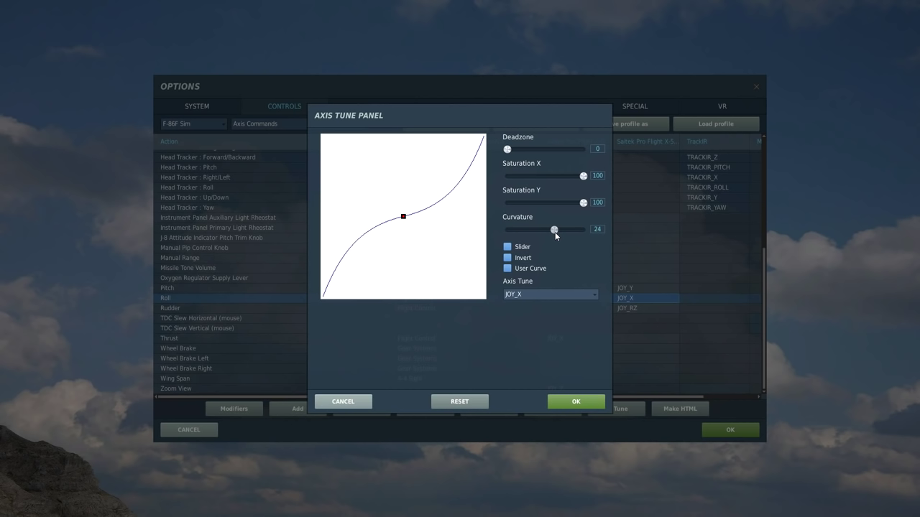
drag(555, 231, 556, 231)
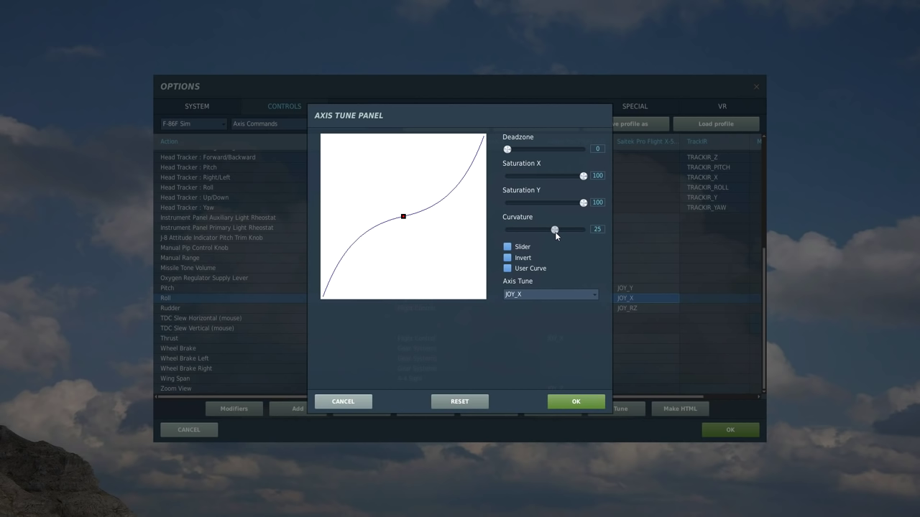
click(575, 403)
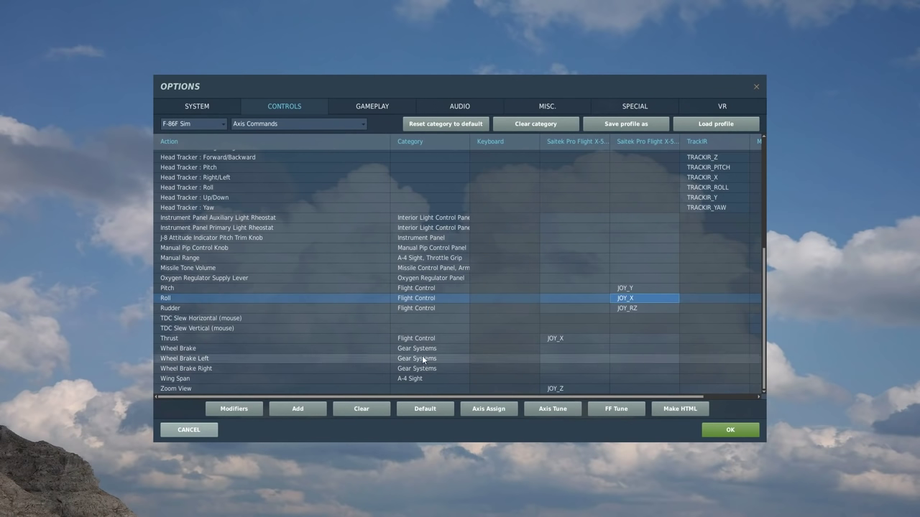
Reconfirm Pitch on JOY_Y and give its response a curvature of 25.
double_click(624, 289)
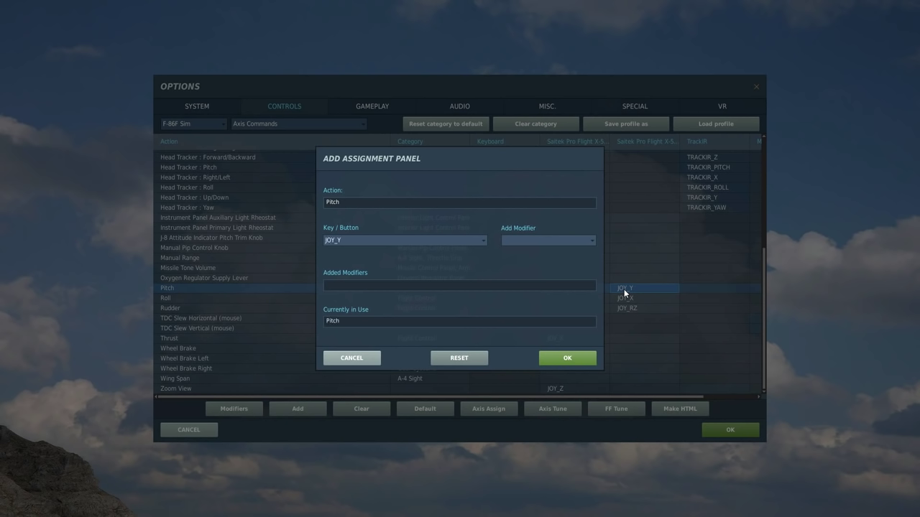
click(555, 360)
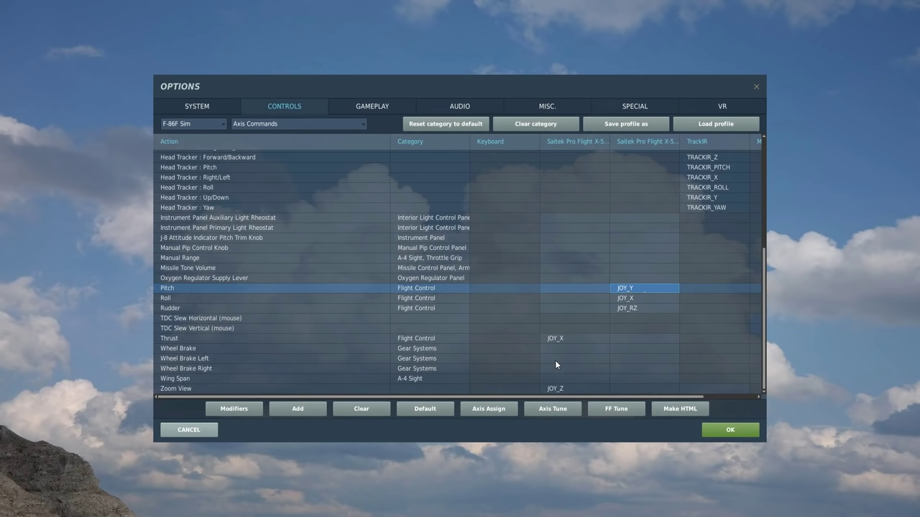
click(557, 409)
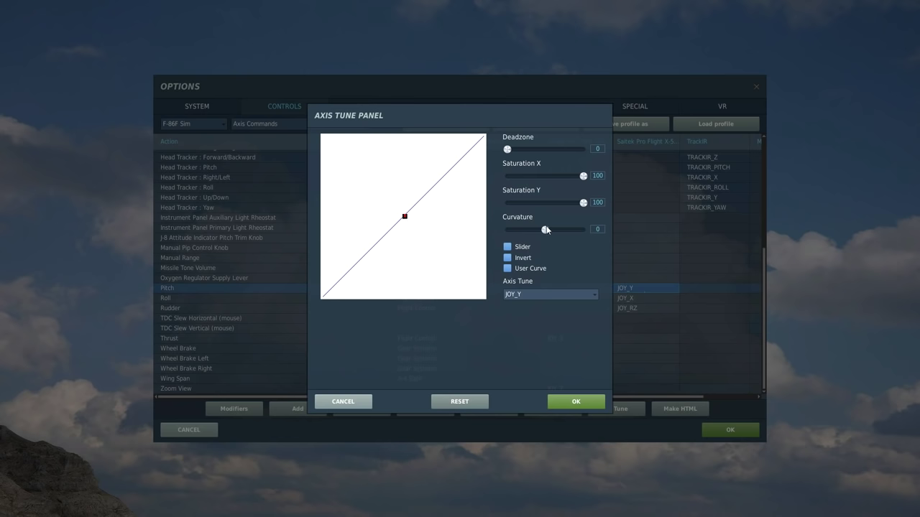
drag(547, 231, 555, 231)
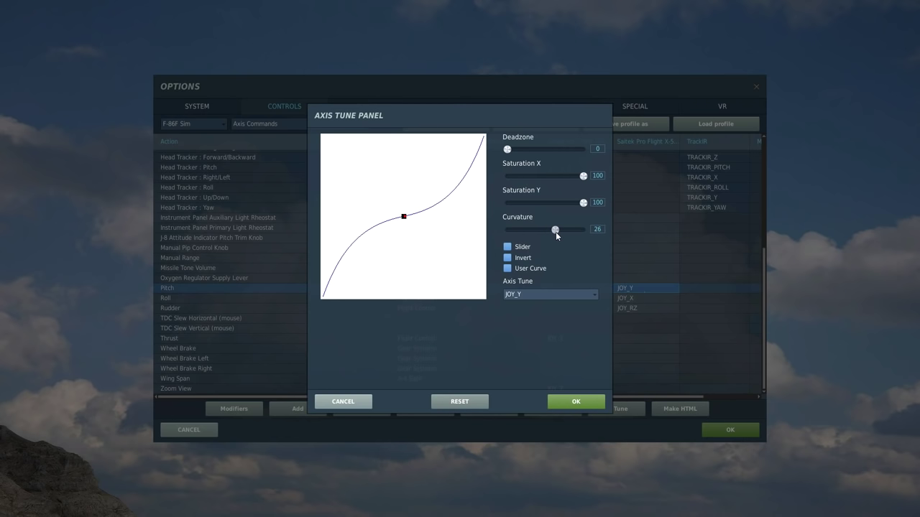
click(582, 401)
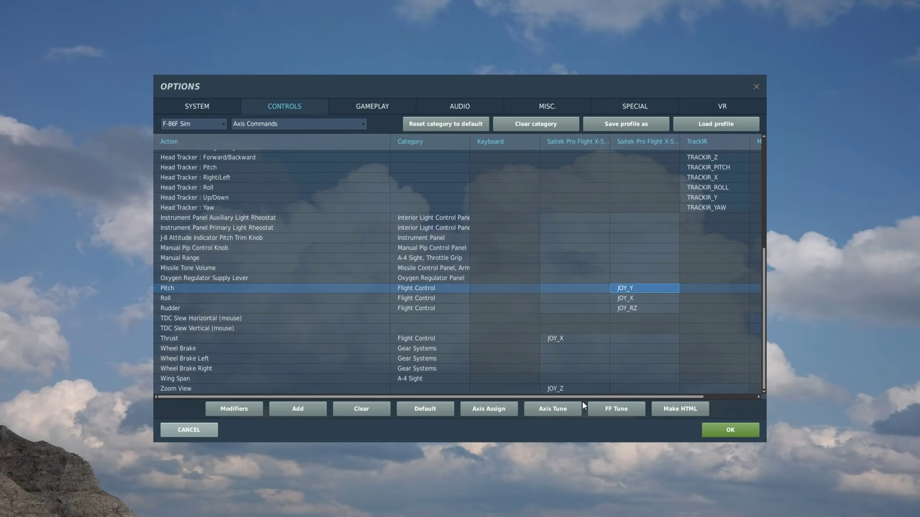
Search for 'cagin' and bind the A-4 Sight Electrical Caging Button (On Throttle) to JOY_BTN2.
click(363, 125)
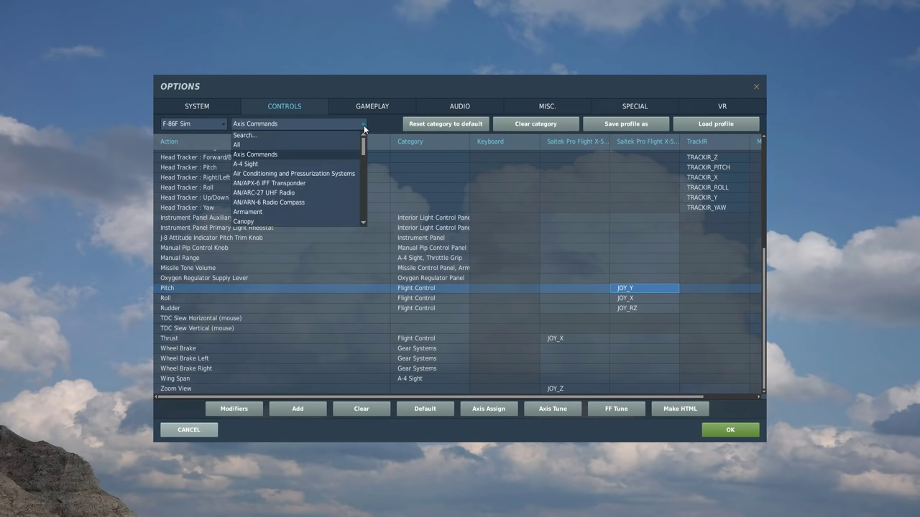
click(280, 136)
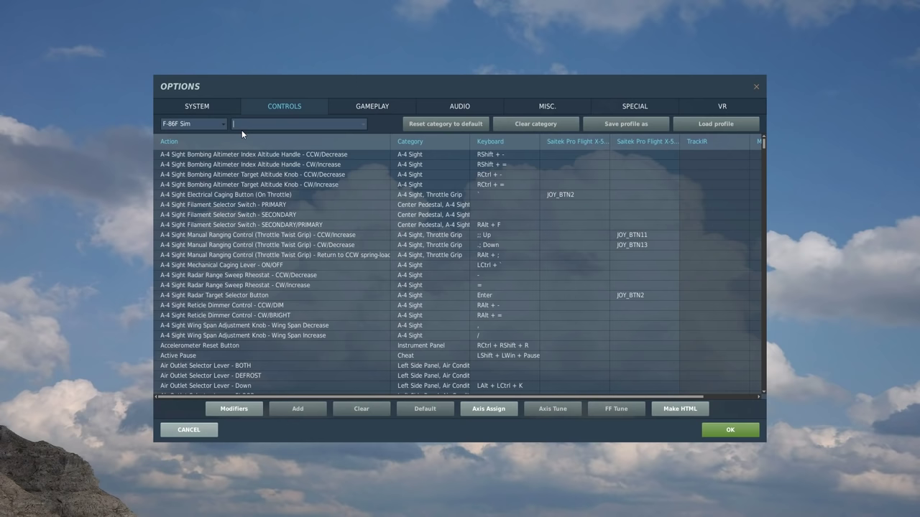
text(caging)
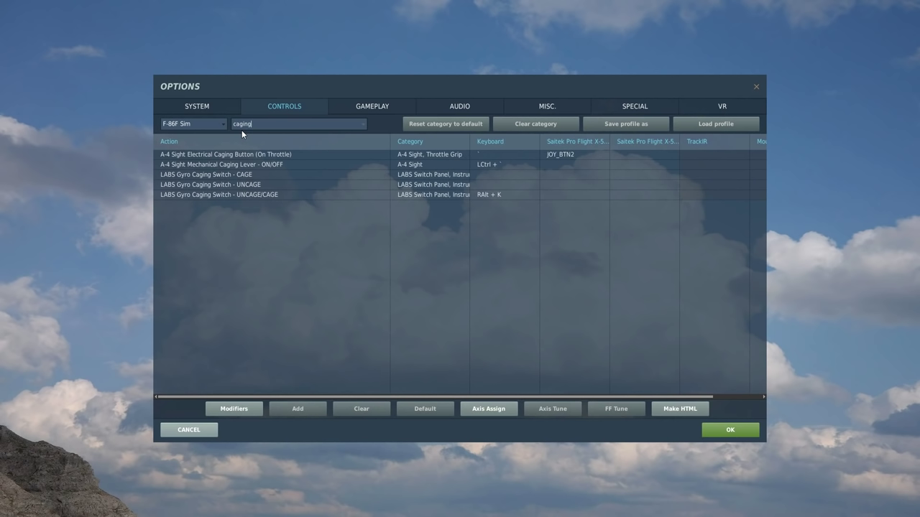
click(219, 154)
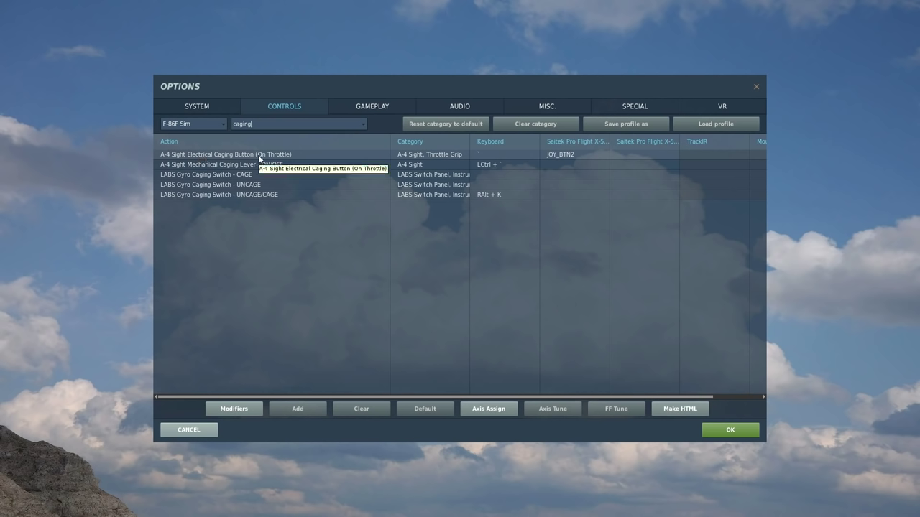
click(581, 158)
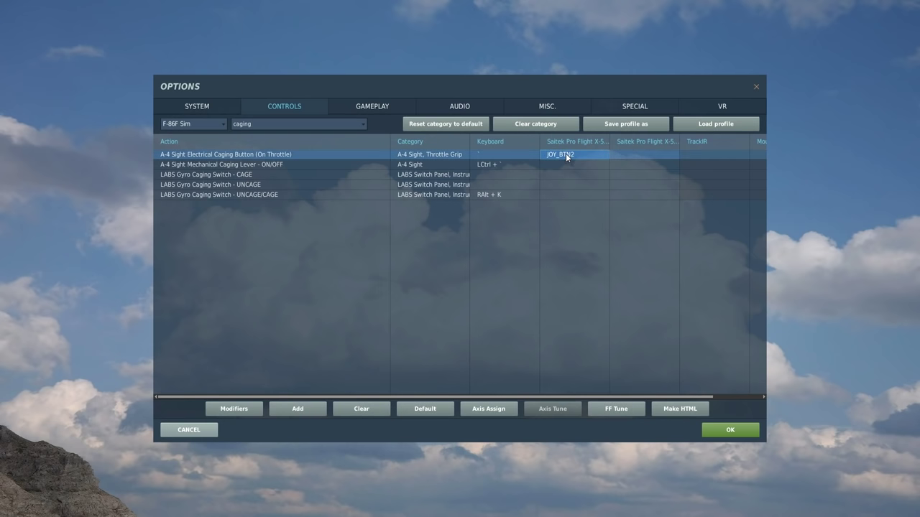
double_click(566, 153)
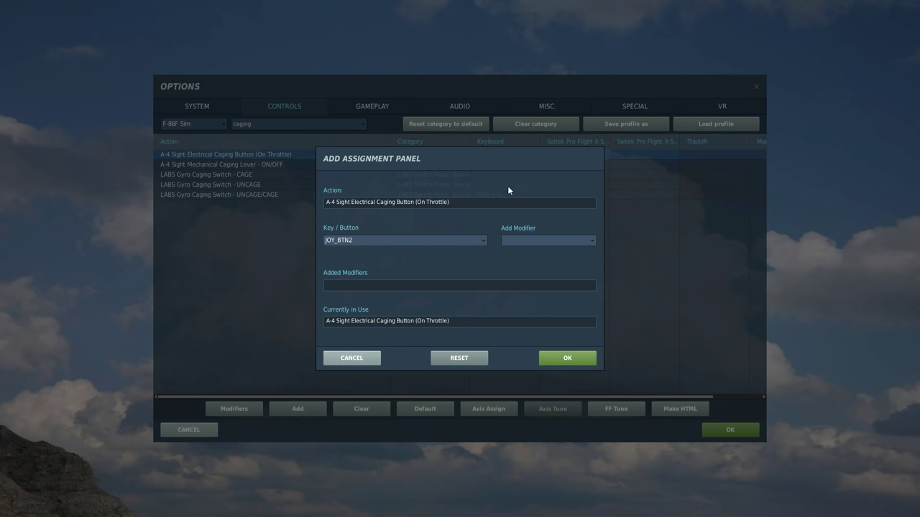
click(555, 356)
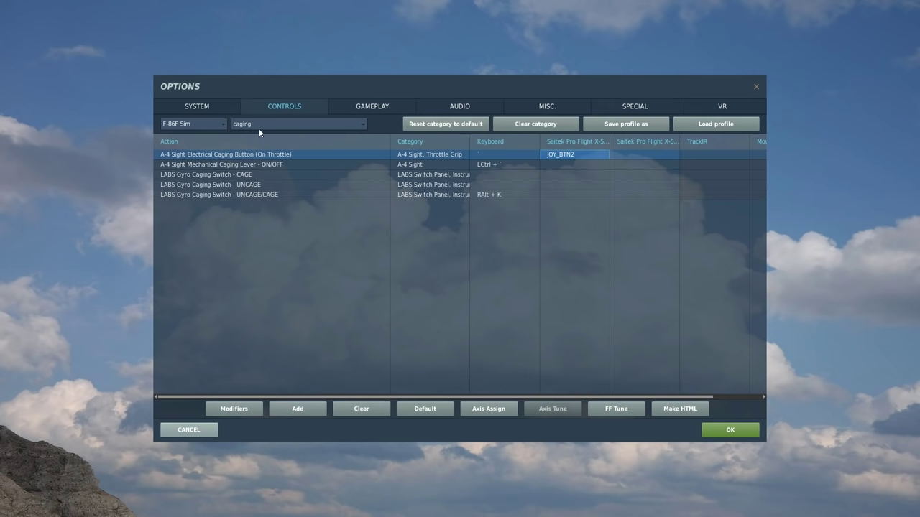
Search for 'snap' and assign JOY_BTN5 on the first Saitek device to Custom Snap View 5.
key(BackSpace)
key(BackSpace)
key(BackSpace)
key(BackSpace)
key(BackSpace)
key(BackSpace)
text(snap vi)
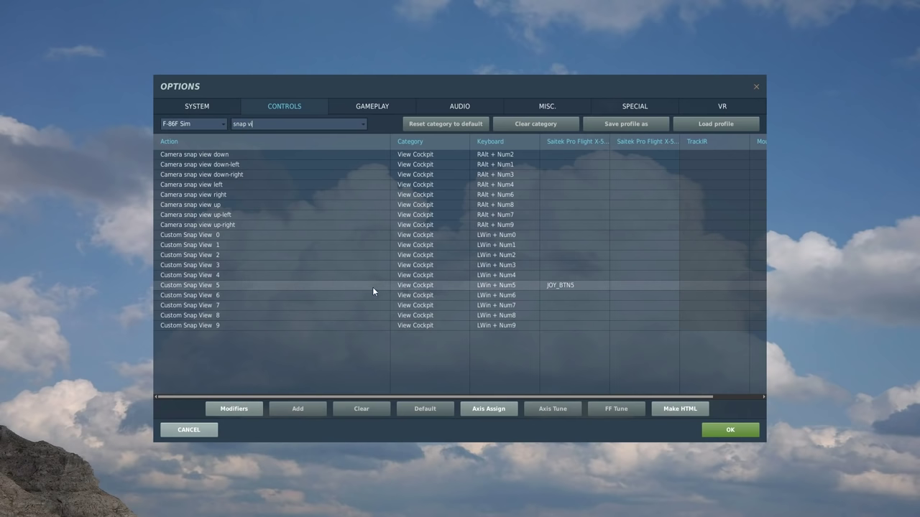
double_click(573, 288)
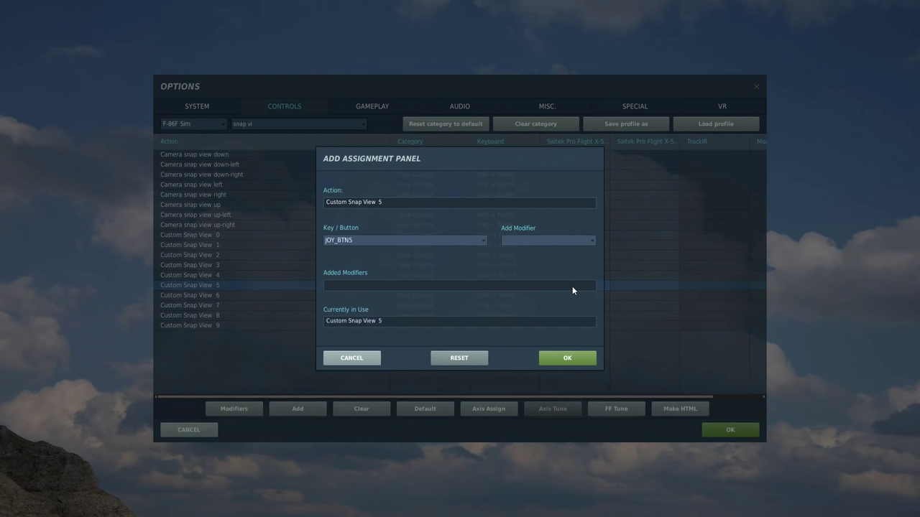
click(575, 361)
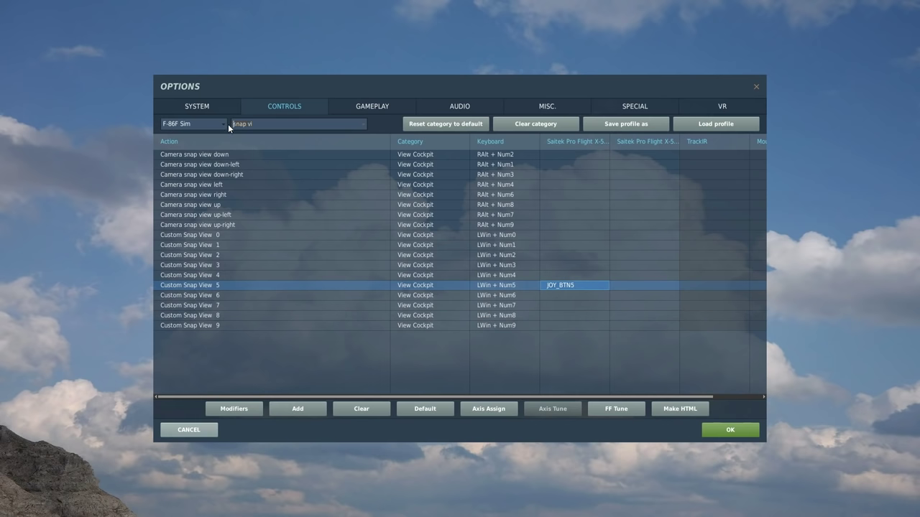
Search 'speed br' and assign JOY_BTN20 to Speed Brake IN and JOY_BTN22 to OUT.
text(speed br)
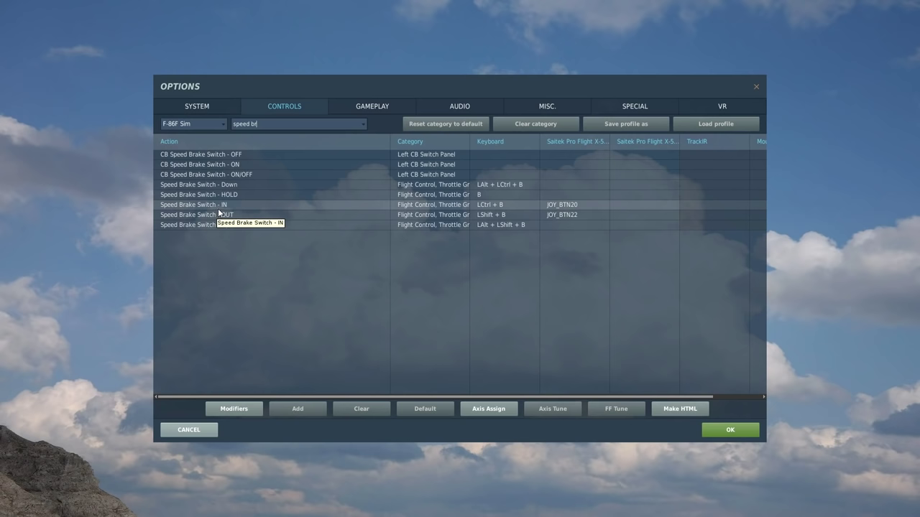
double_click(564, 207)
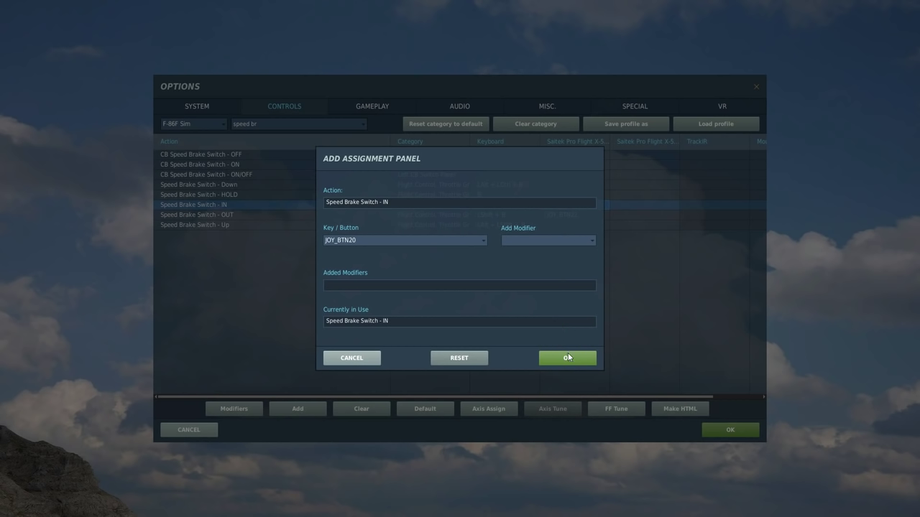
click(567, 358)
double_click(573, 215)
click(567, 358)
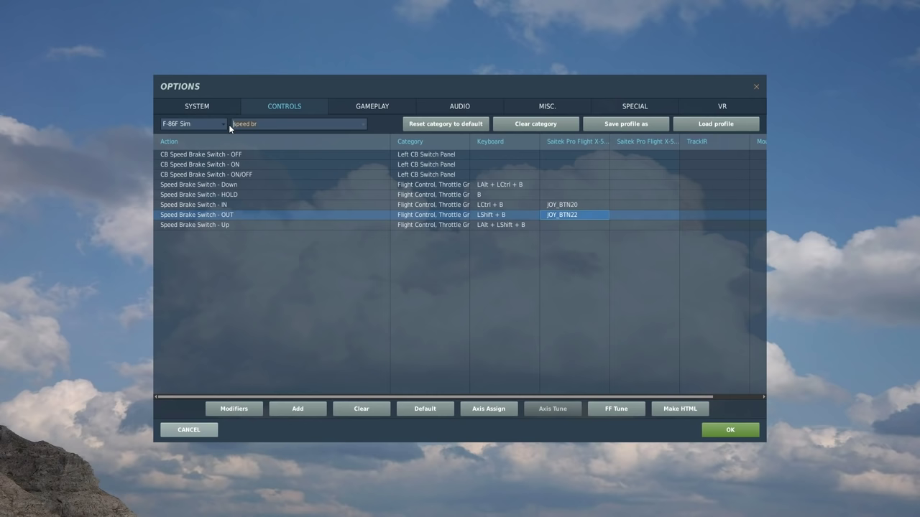
Search 'landing gea' and assign JOY_BTN26 to Landing Gear Down and JOY_BTN24 to Up.
text(gear ()
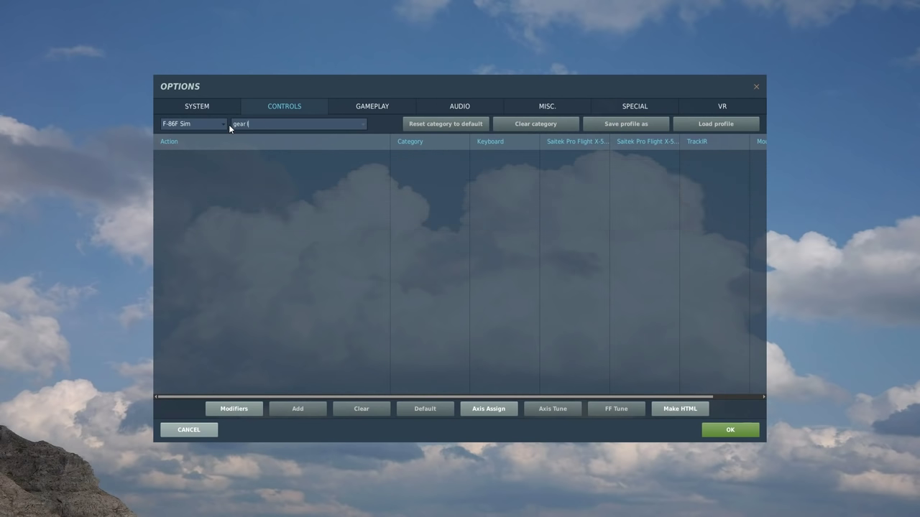
key(BackSpace)
key(BackSpace)
key(BackSpace)
key(BackSpace)
key(BackSpace)
key(BackSpace)
key(BackSpace)
key(BackSpace)
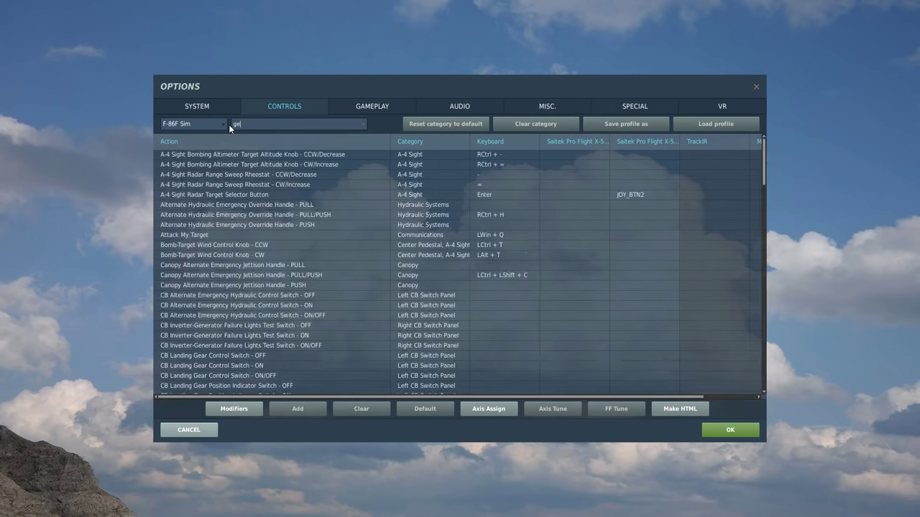
key(BackSpace)
text(lad)
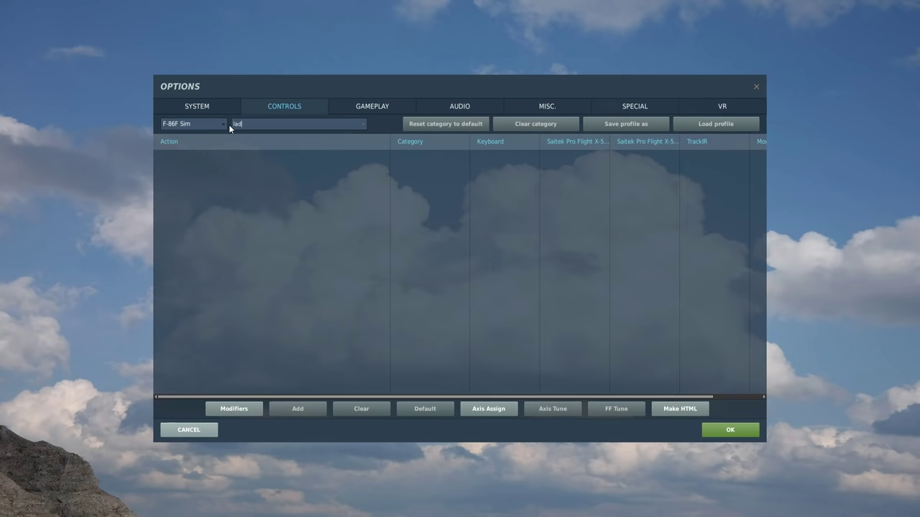
text(nding gear)
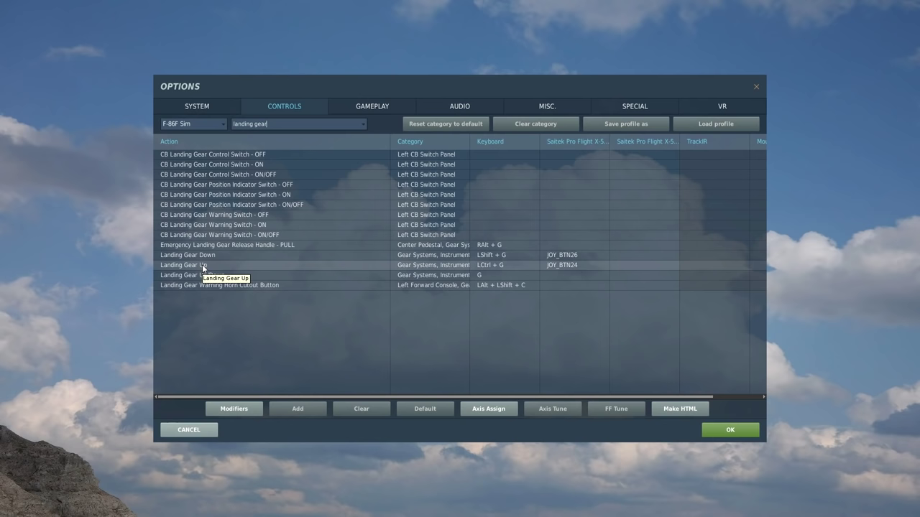
double_click(563, 257)
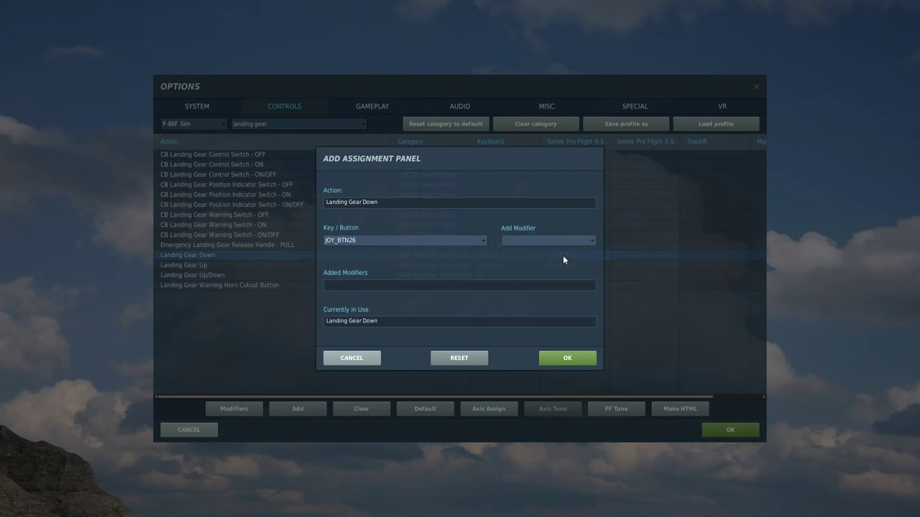
click(565, 354)
double_click(569, 265)
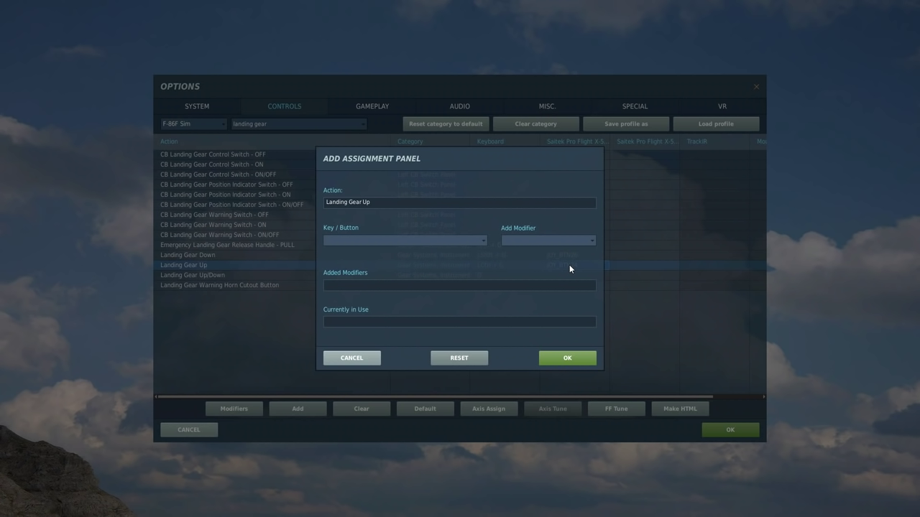
click(572, 359)
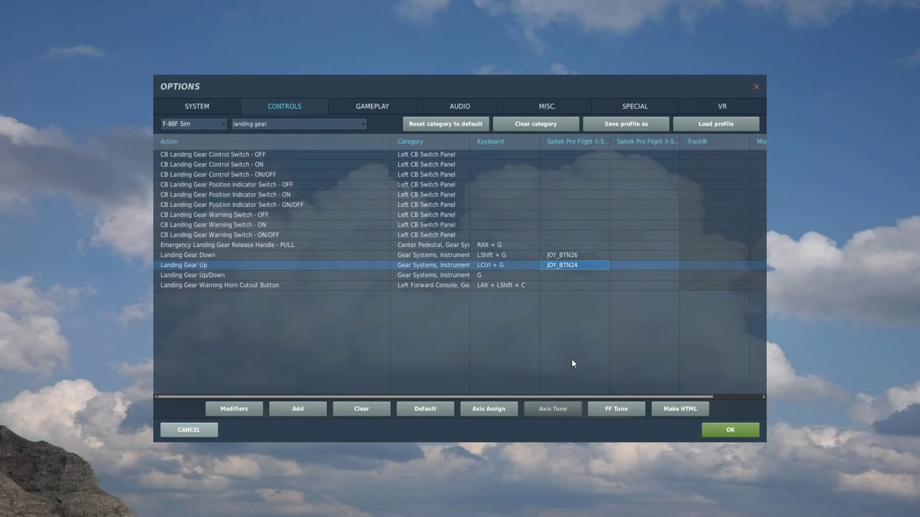
Replace the search text with 'auto s' to list the Auto Start and Auto Stop actions.
click(272, 125)
key(BackSpace)
key(BackSpace)
key(BackSpace)
key(BackSpace)
key(BackSpace)
key(BackSpace)
key(BackSpace)
key(BackSpace)
key(BackSpace)
key(BackSpace)
key(BackSpace)
key(BackSpace)
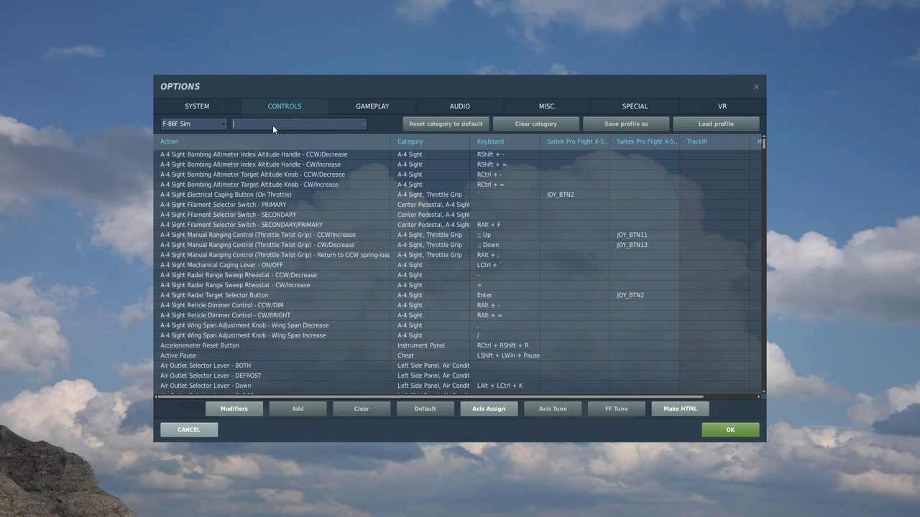
text(auto s)
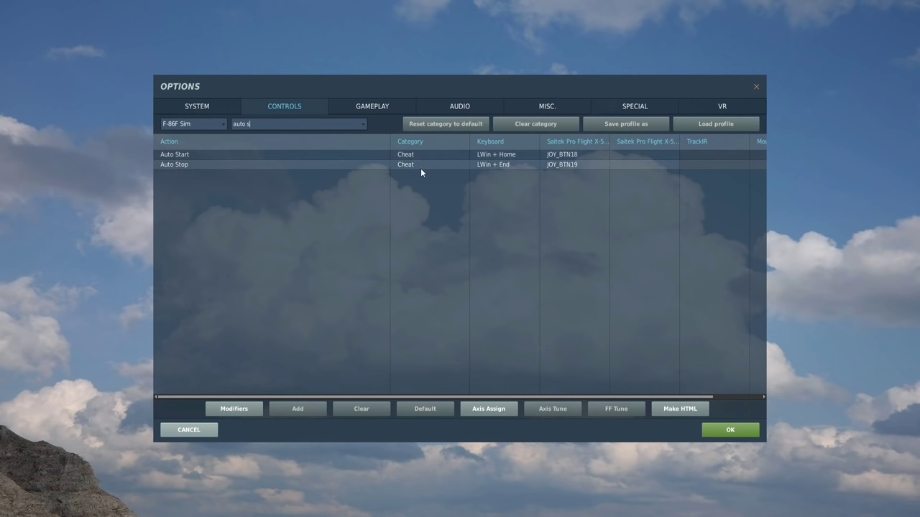
Assign JOY_BTN18 to Auto Start and JOY_BTN19 to Auto Stop on the joystick.
double_click(579, 154)
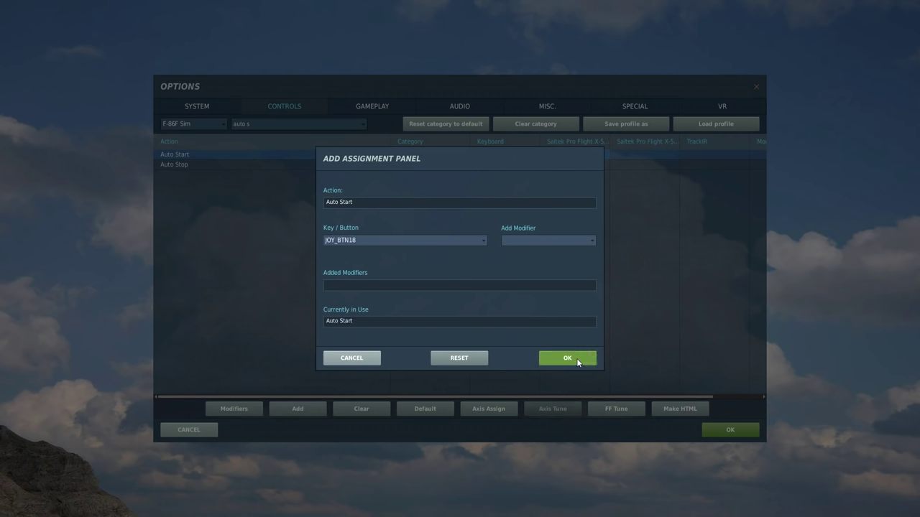
click(568, 359)
double_click(567, 164)
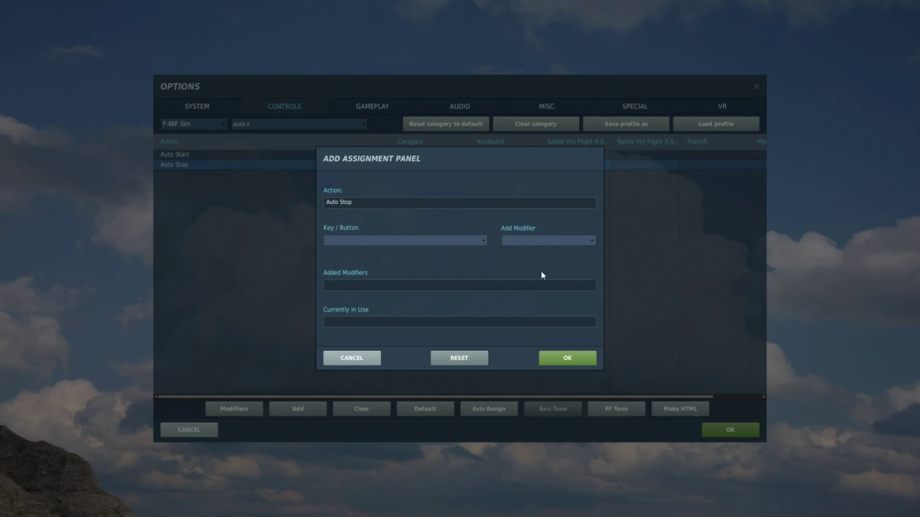
click(562, 359)
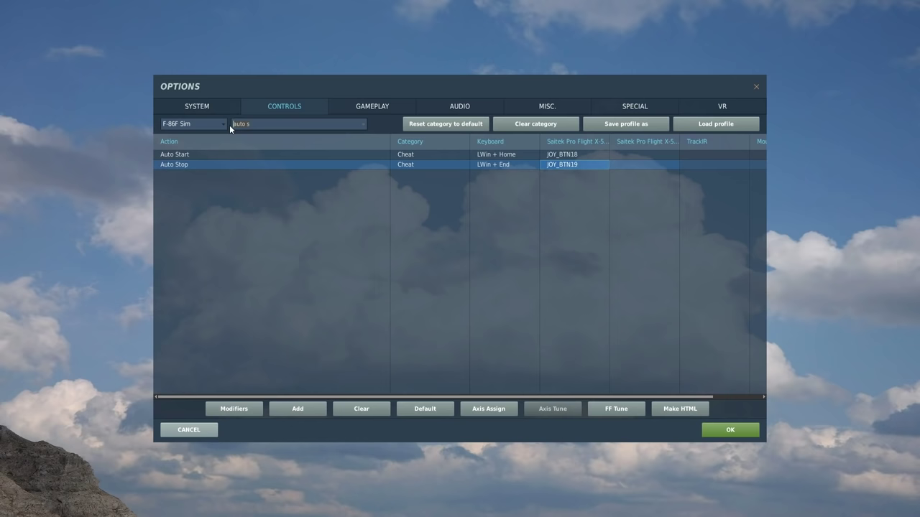
Search 'trigg' and confirm Trigger - SECOND DETENT (Gun Fire) on JOY_BTN1.
key(BackSpace)
key(BackSpace)
key(BackSpace)
key(BackSpace)
key(BackSpace)
key(BackSpace)
text(trigger)
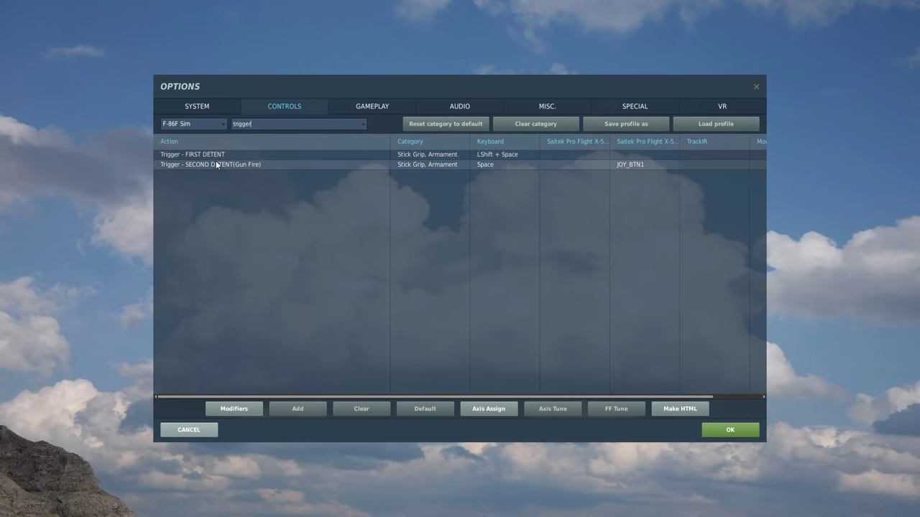
click(643, 165)
double_click(649, 163)
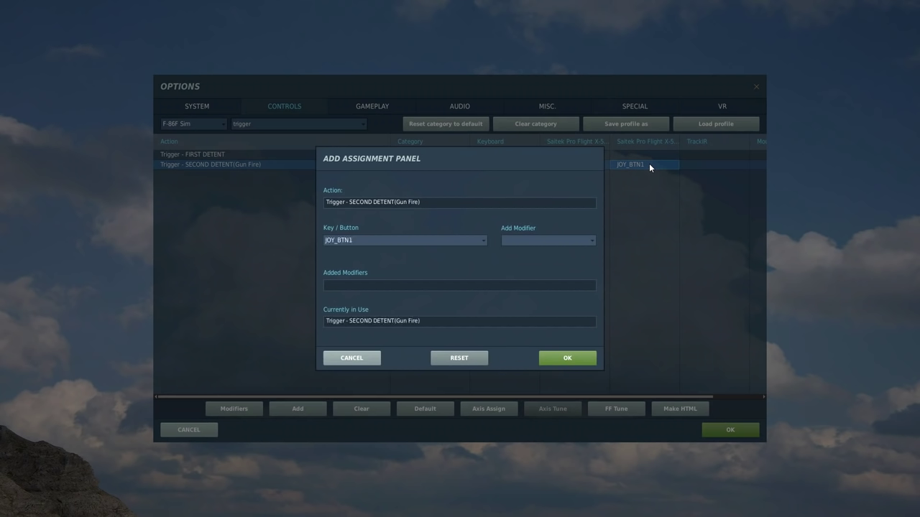
click(578, 359)
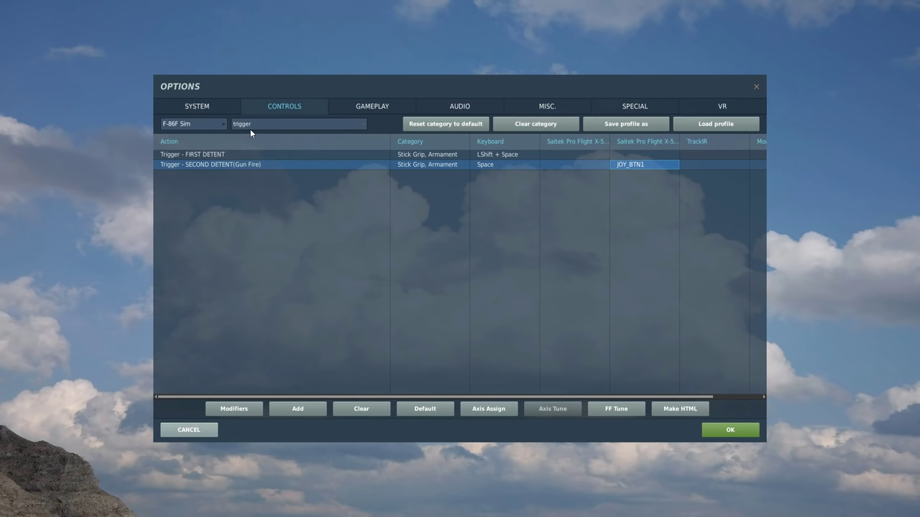
Search 'release' and bind Weapon Release to JOY_BTN3 on the Saitek stick.
key(ctrl+a)
text(release)
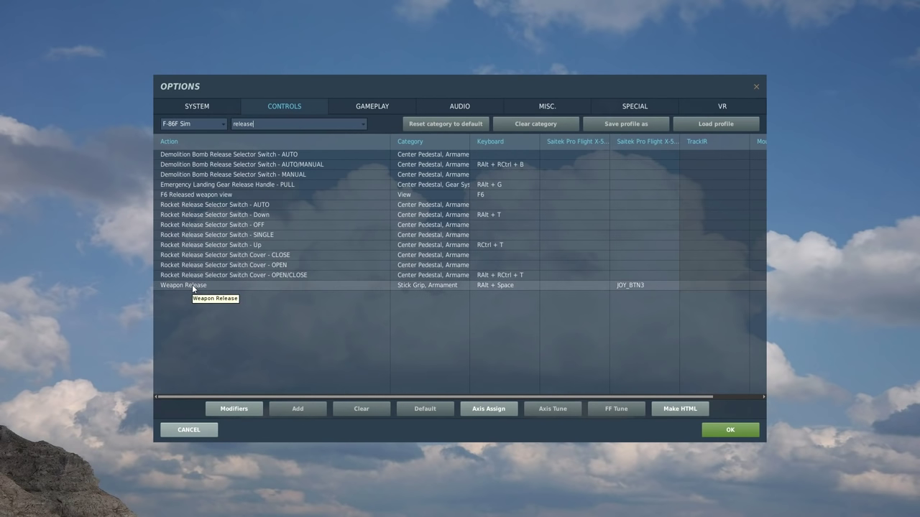
double_click(639, 286)
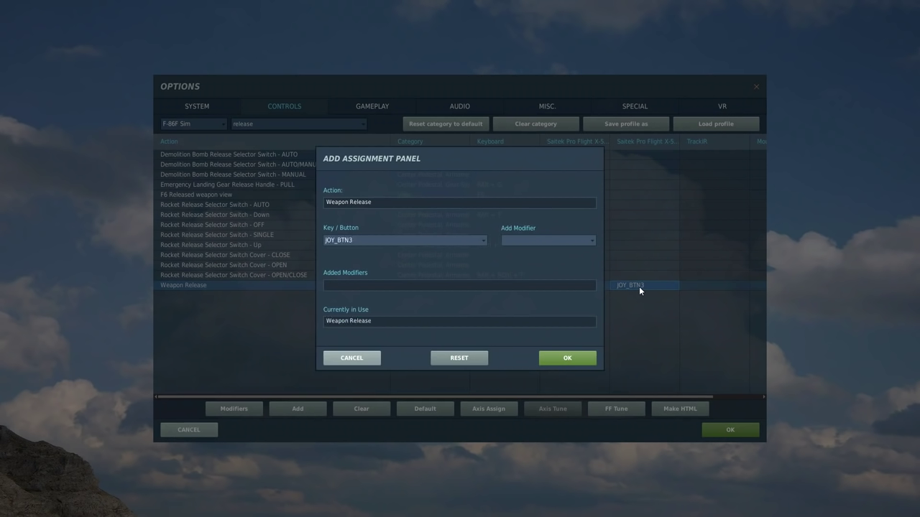
click(571, 360)
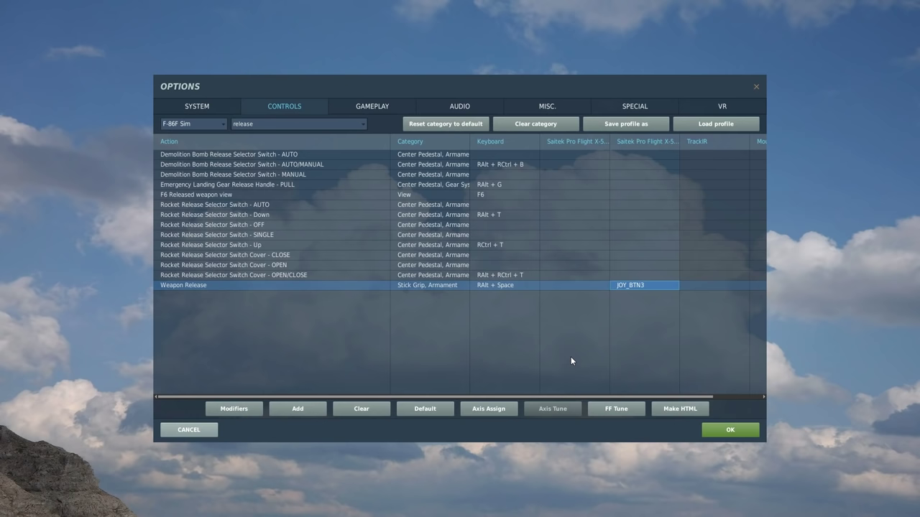
Search 'radar tar' and bind the A-4 Sight Radar Target Selector Button to JOY_BTN2.
double_click(232, 127)
text(radar targ)
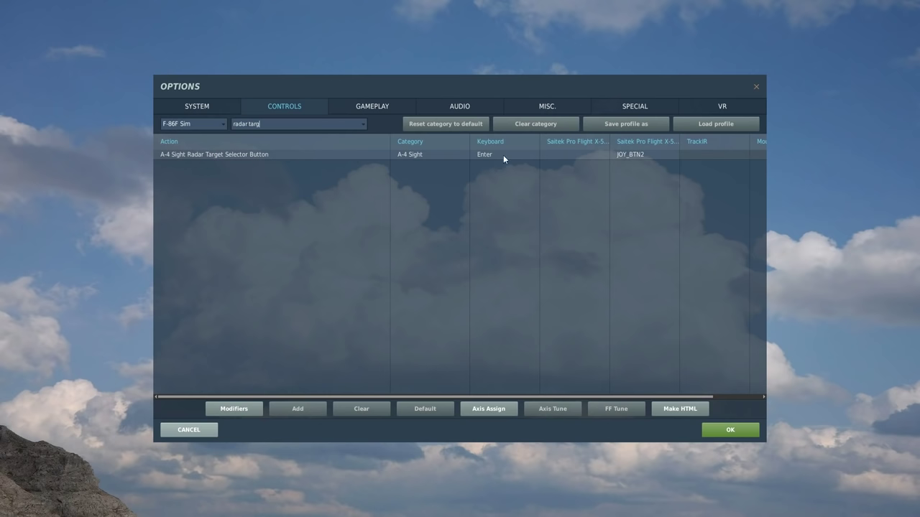
double_click(644, 155)
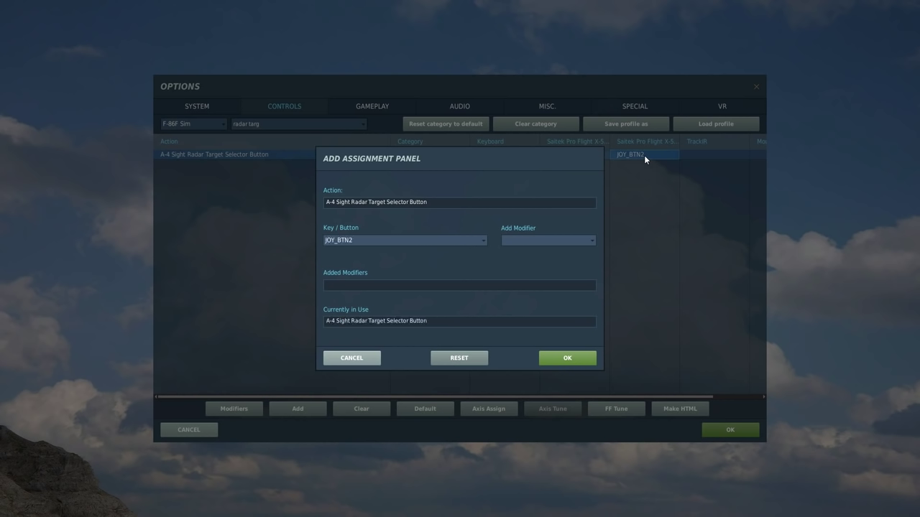
click(573, 357)
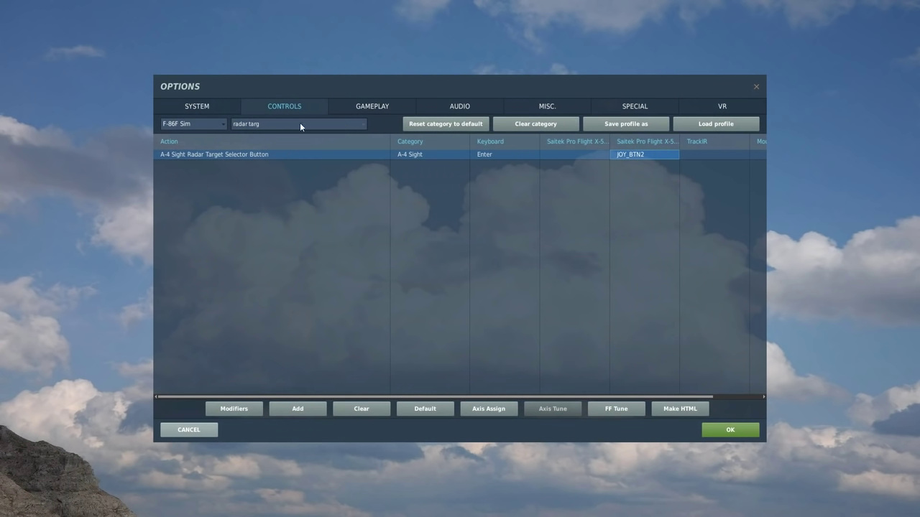
Search 'trim' and bind Trim Down to JOY_BTN9 on the stick.
key(ctrl+a)
text(trim)
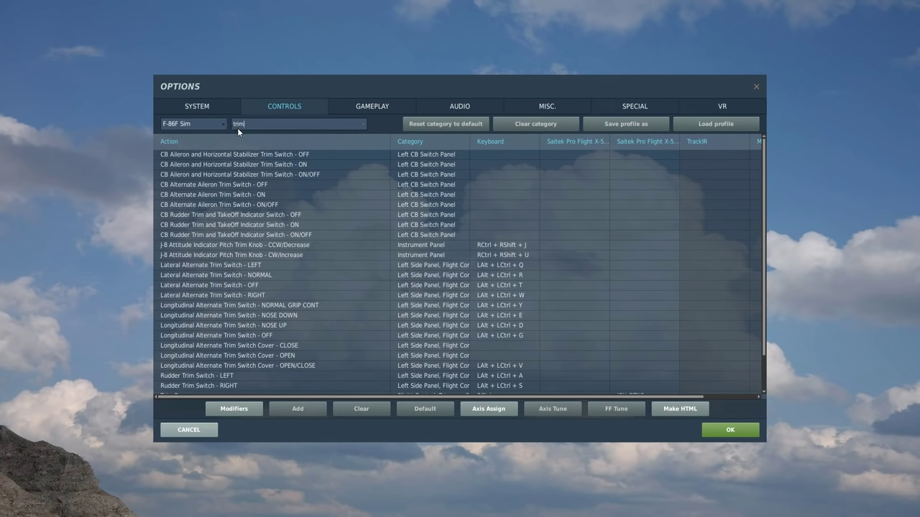
scroll(245, 186, down, 3)
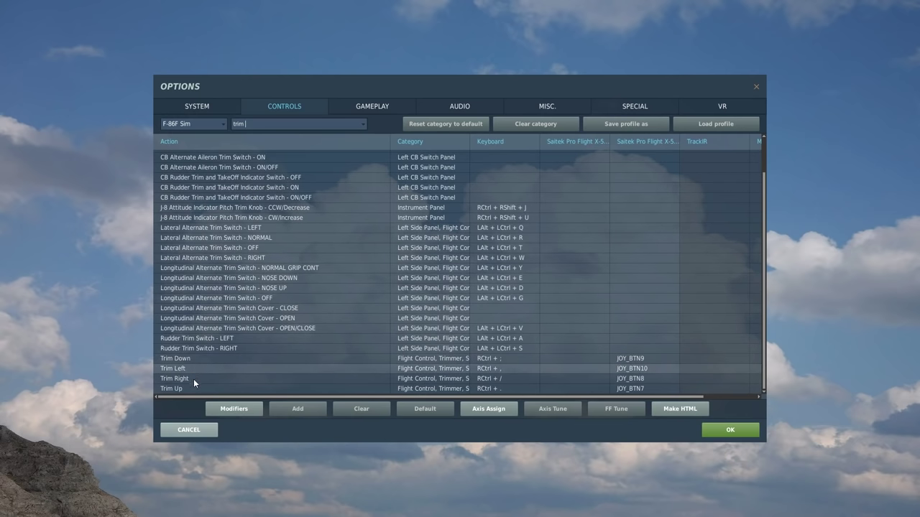
double_click(636, 359)
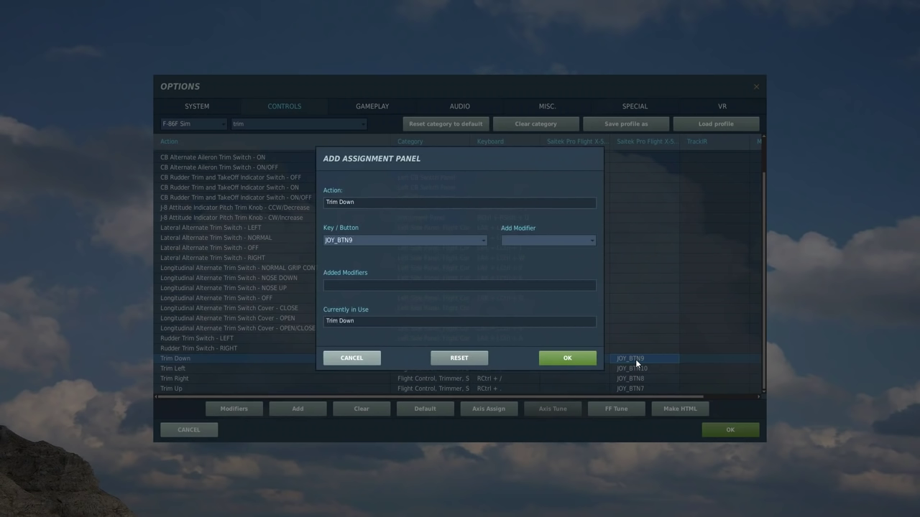
key(Return)
Bind Trim Left to JOY_BTN10, Trim Right to JOY_BTN8 and Trim Up to JOY_BTN7.
double_click(629, 368)
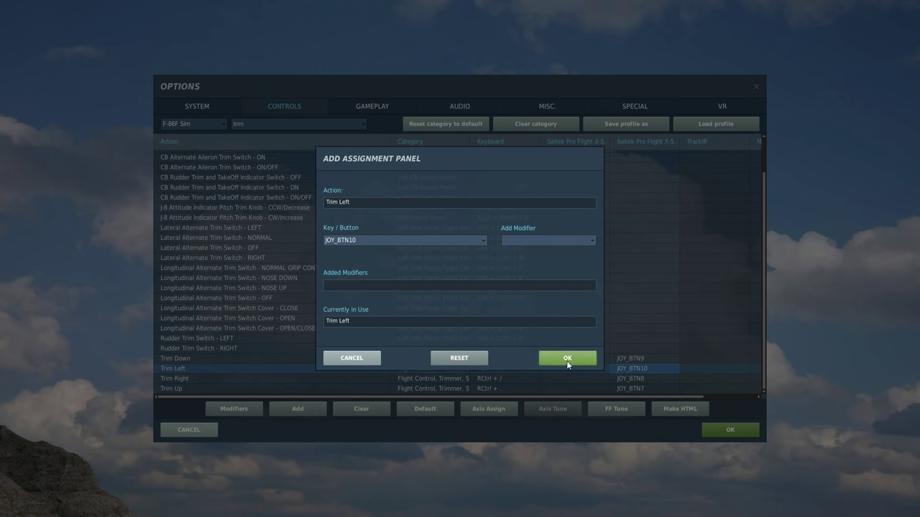
click(567, 359)
double_click(620, 378)
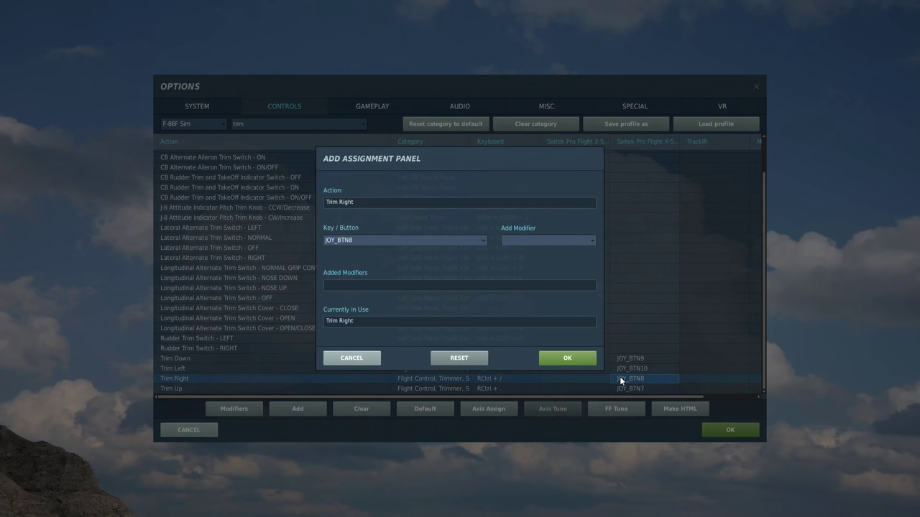
key(Return)
double_click(636, 391)
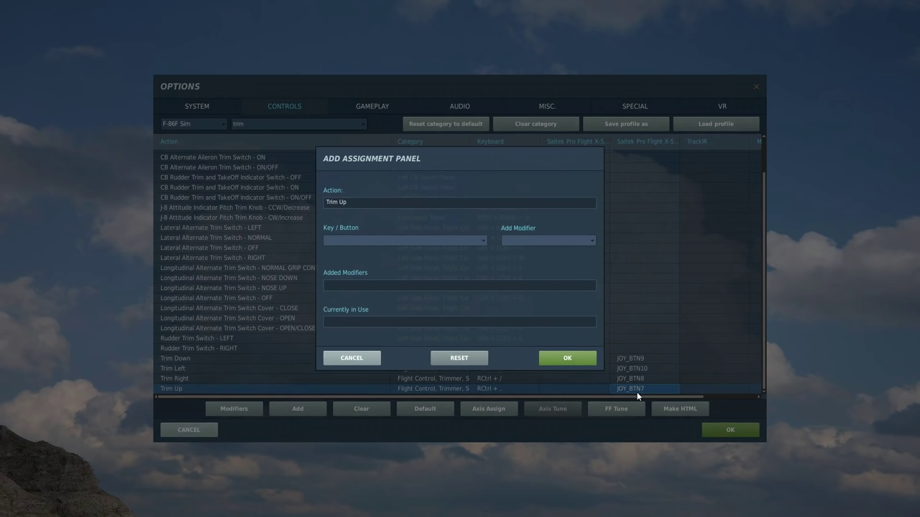
click(577, 363)
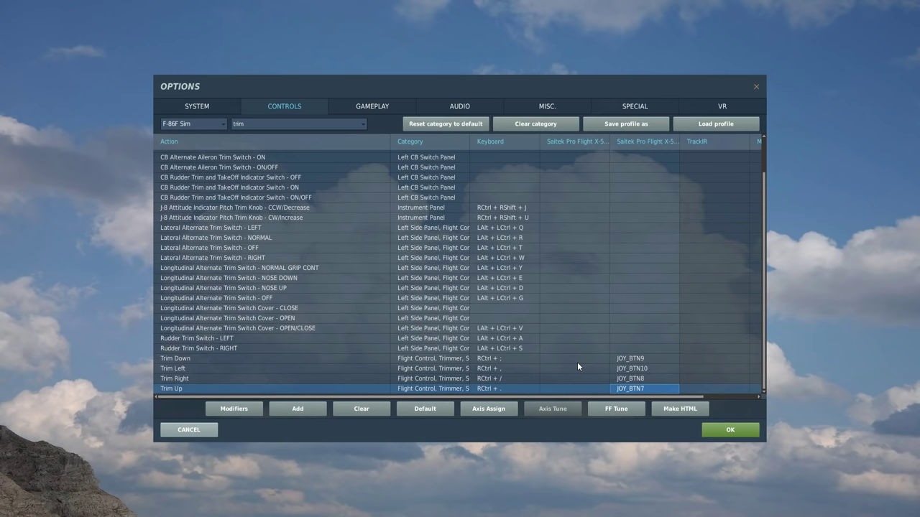
Search 'rangin' and bind Manual Ranging CCW/Increase to JOY_BTN11 and CW/Decrease to JOY_BTN13.
double_click(234, 125)
text(rang)
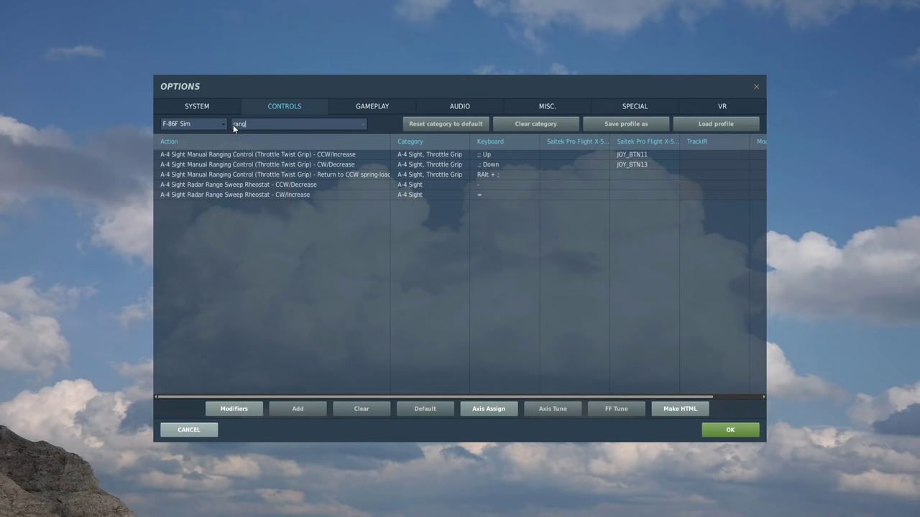
text(ing)
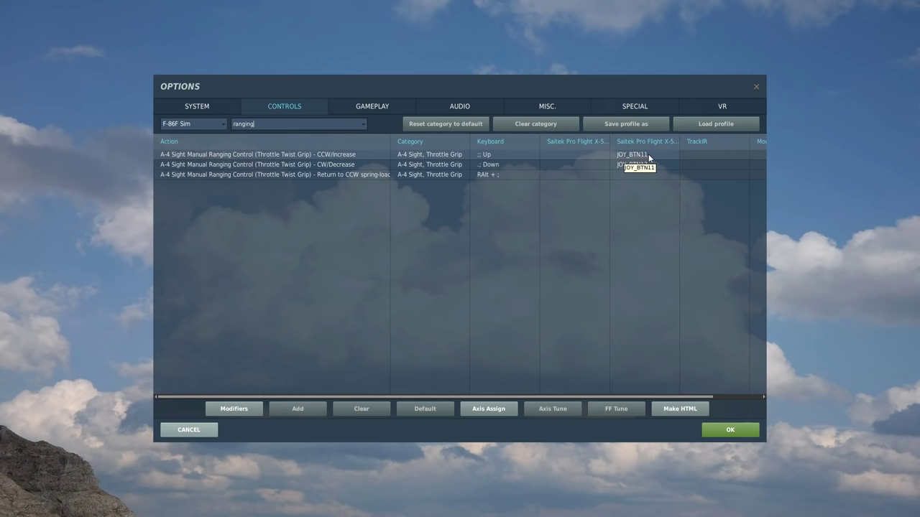
double_click(652, 157)
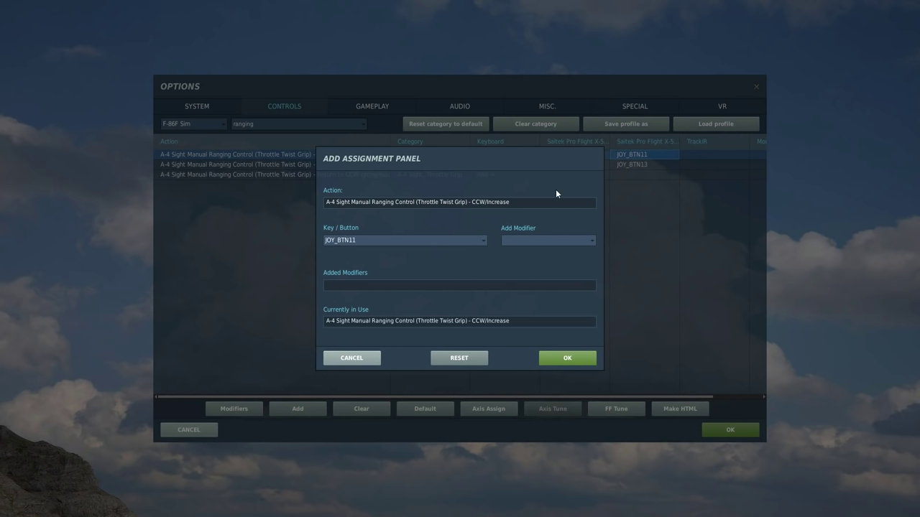
click(567, 358)
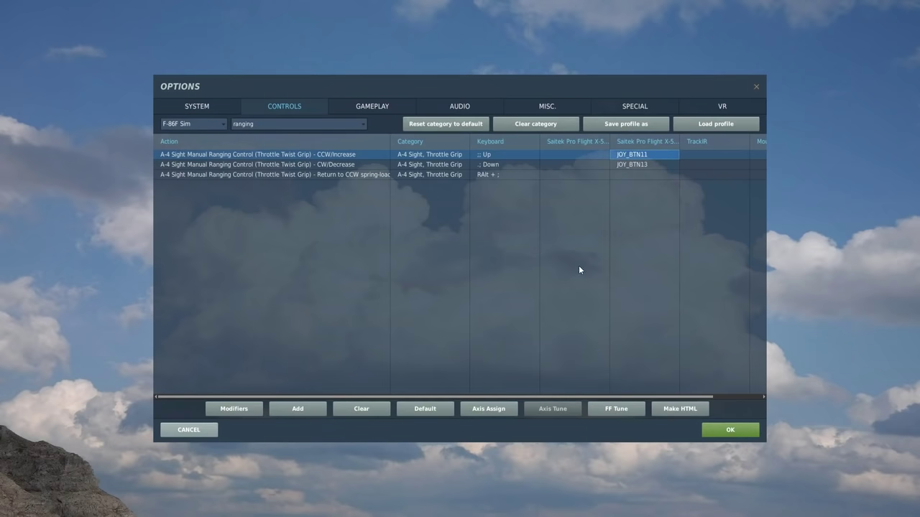
double_click(641, 166)
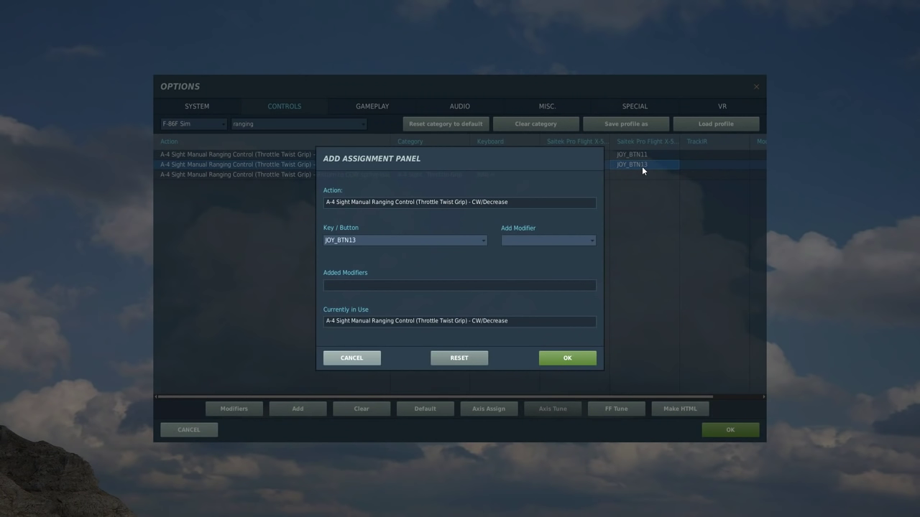
click(572, 355)
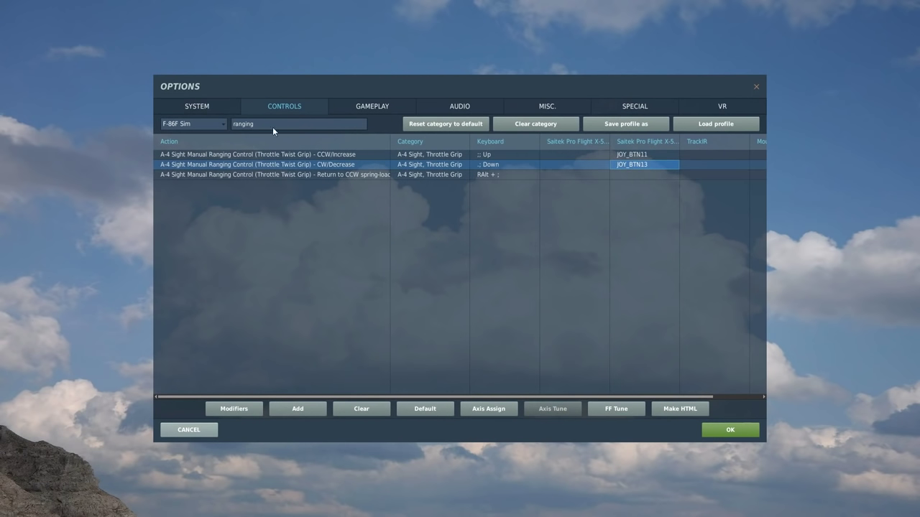
Search 'wheel br' and bind Wheel Brake On to JOY_BTN6 on the Saitek stick.
key(ctrl+a)
text(wheel br)
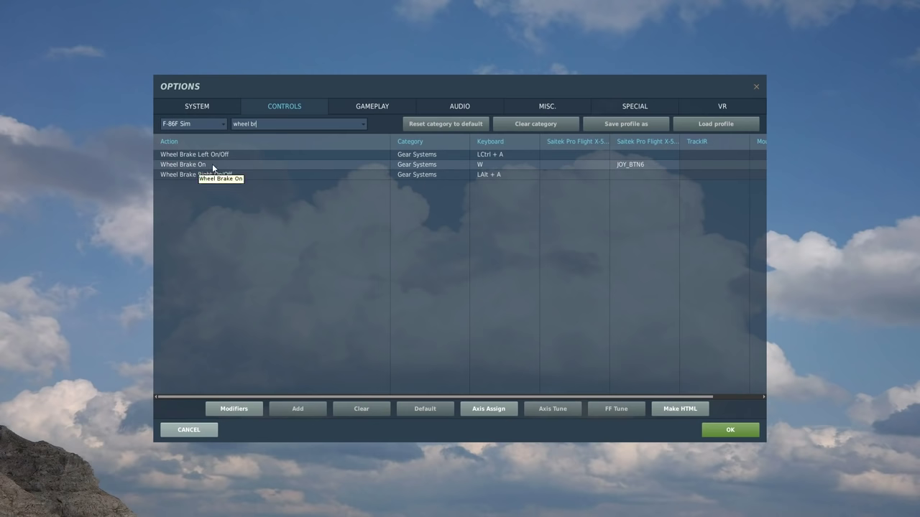
double_click(634, 165)
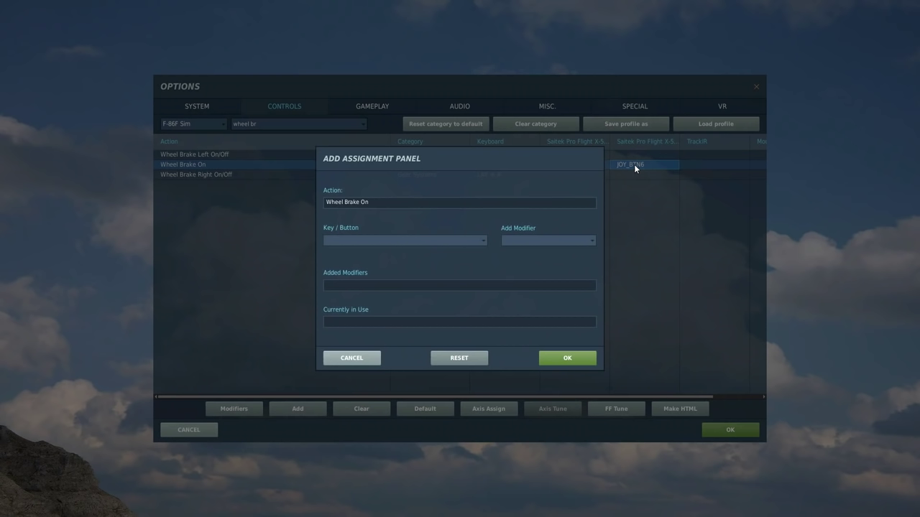
click(558, 359)
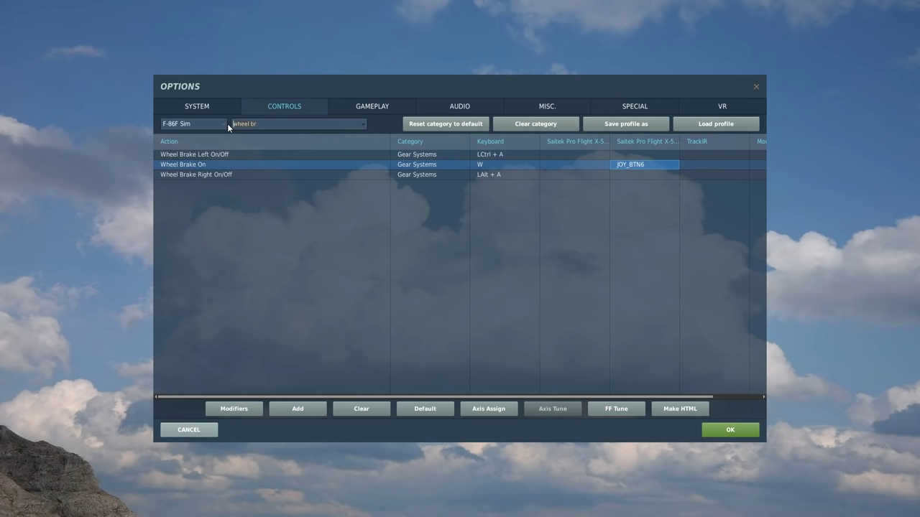
Search 'nose' and bind the Nosewheel Steering Button to JOY_BTN5 on the stick.
key(BackSpace)
key(BackSpace)
key(BackSpace)
key(BackSpace)
key(BackSpace)
key(BackSpace)
key(BackSpace)
key(BackSpace)
text(nose)
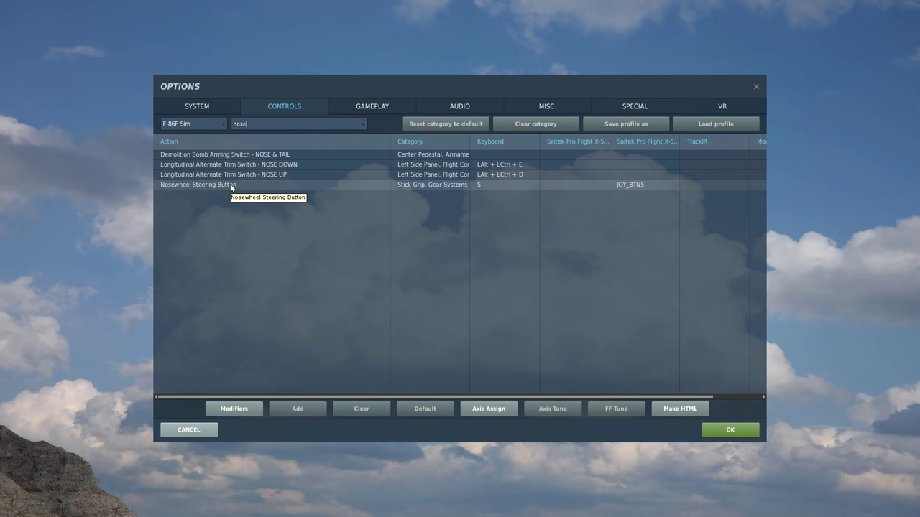
double_click(649, 188)
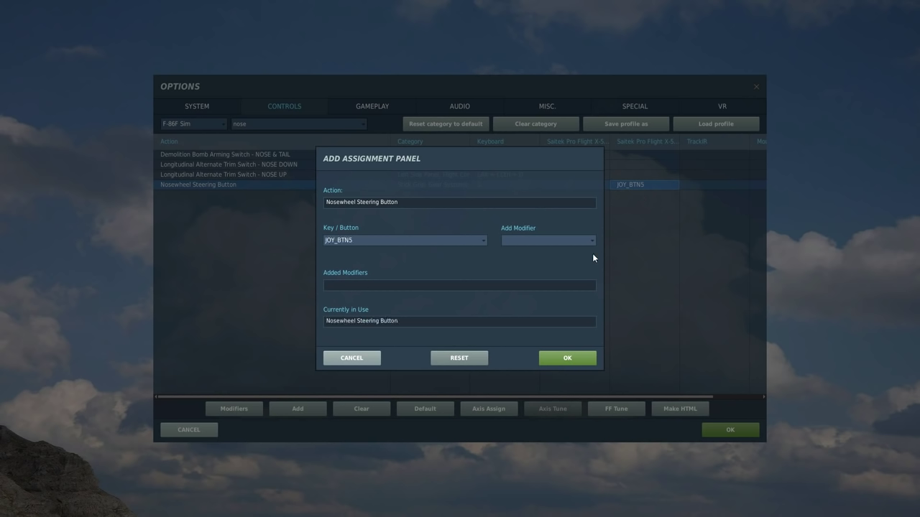
click(558, 363)
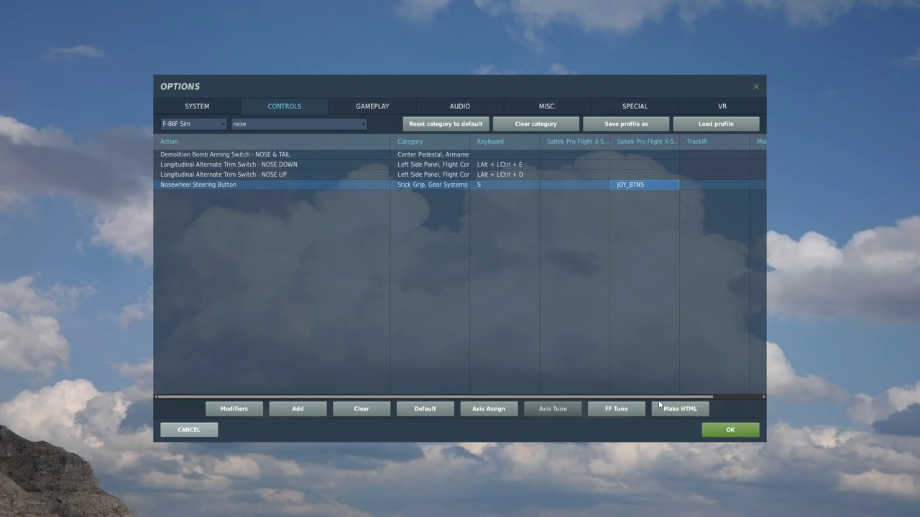
click(730, 430)
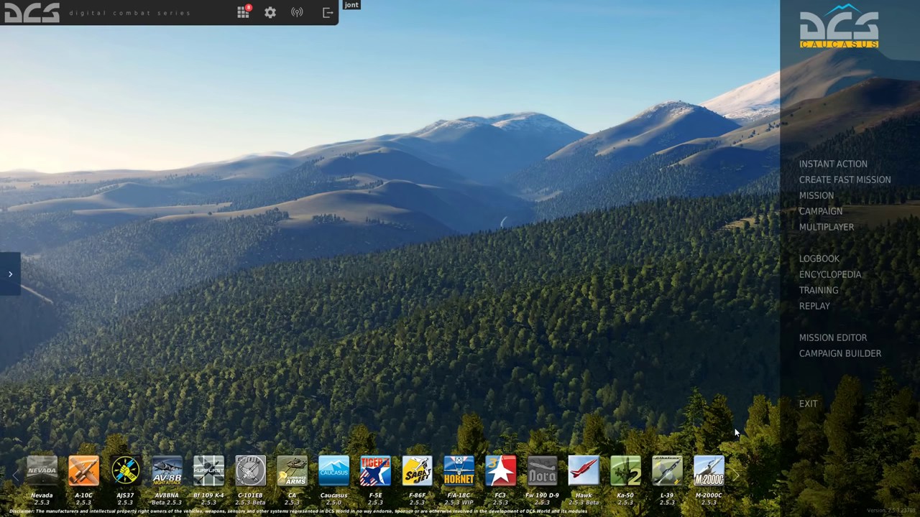